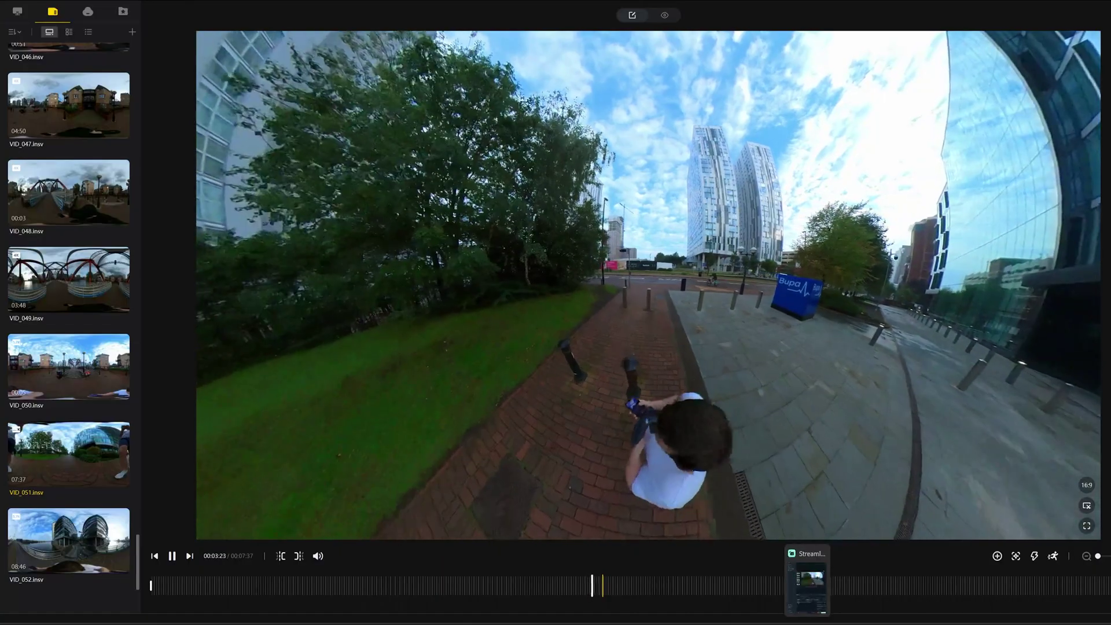
Scrub the 360 walking clip ahead to about 3:45
drag(614, 587, 712, 584)
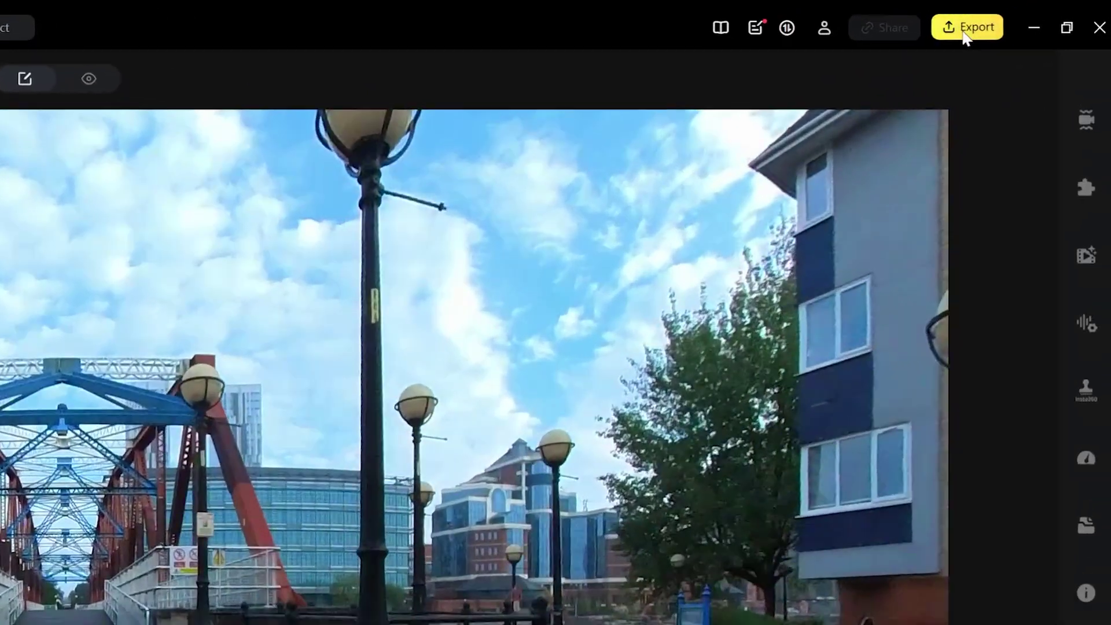
Set the clip's export to 360 Video at 5760×2880 with H.264 encoding
click(1099, 2)
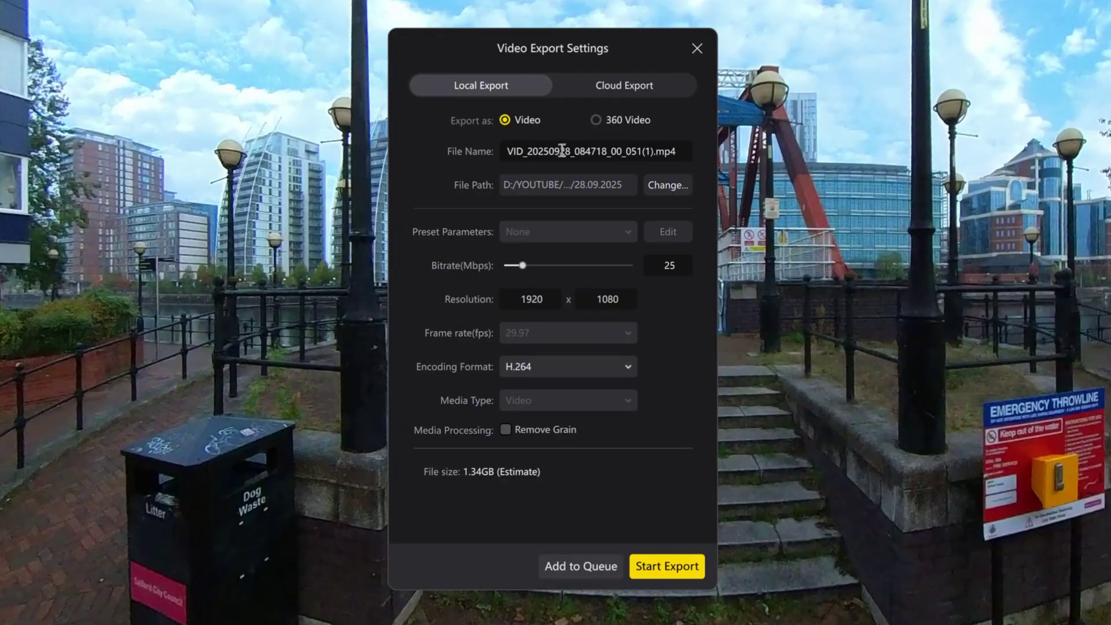
click(603, 121)
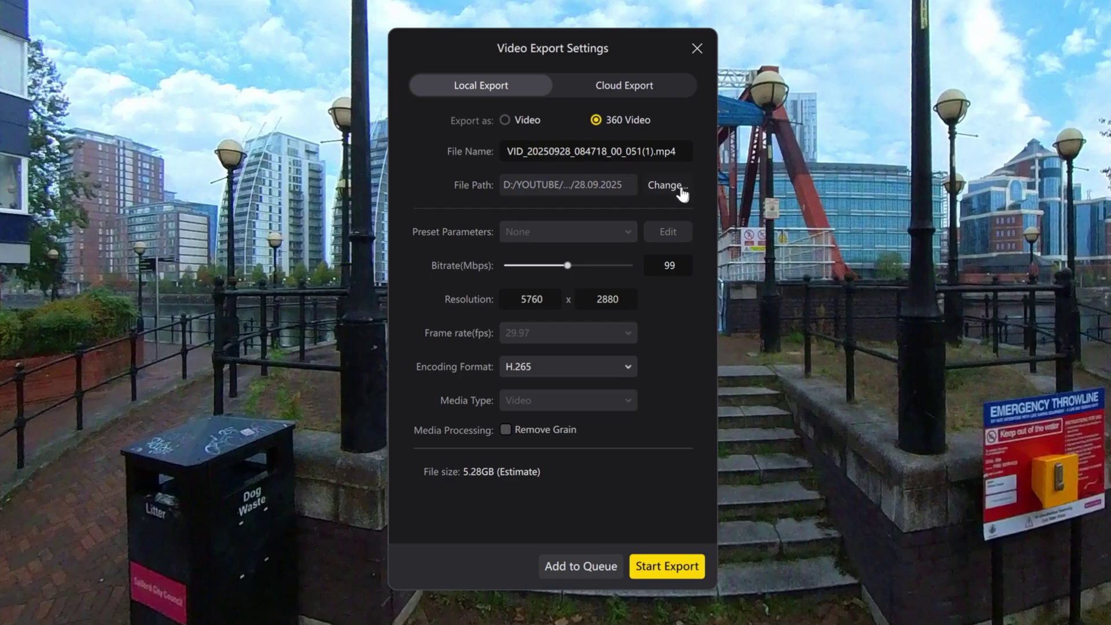
click(550, 367)
click(538, 391)
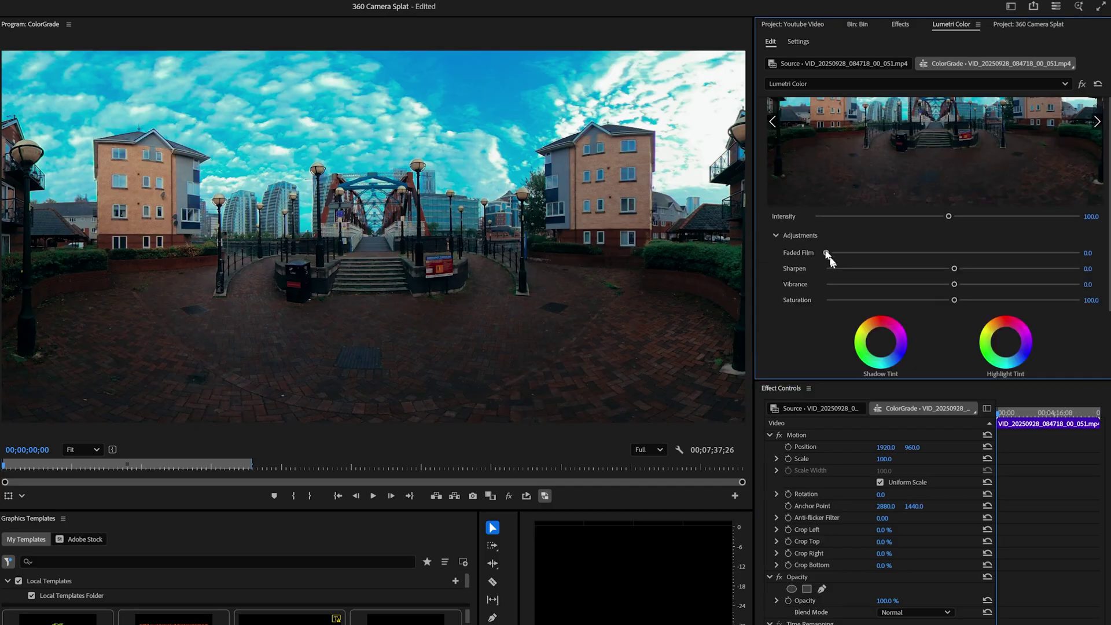
scroll(830, 259, up, 3)
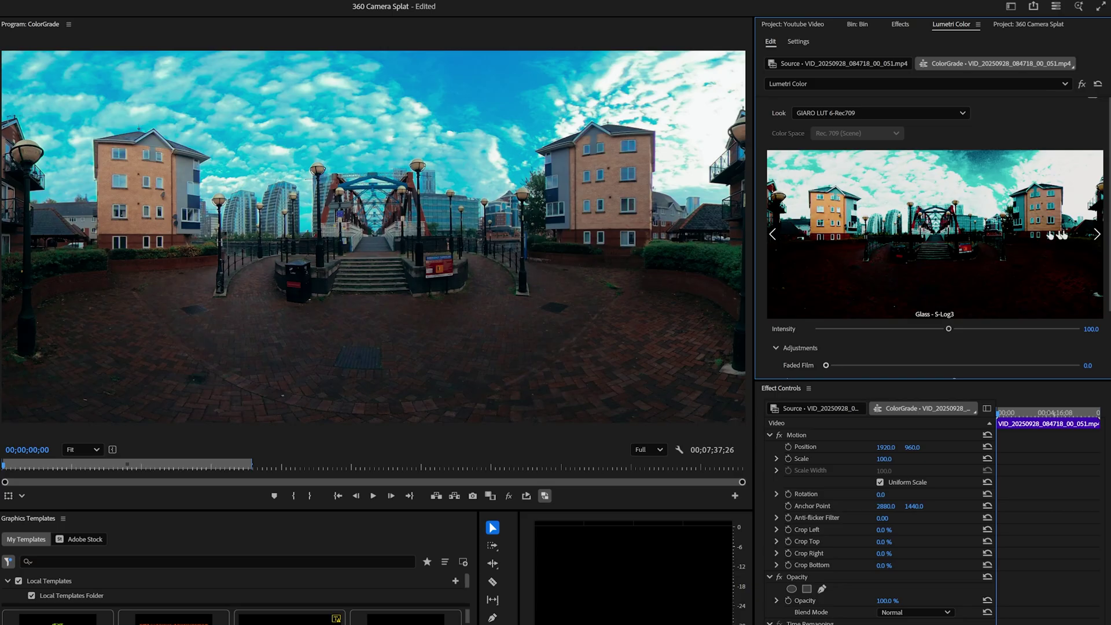
Cycle the Lumetri creative looks until Kodak 5218 Kodak 2383 (by Adobe) is applied
click(1099, 234)
click(1099, 234)
click(1098, 234)
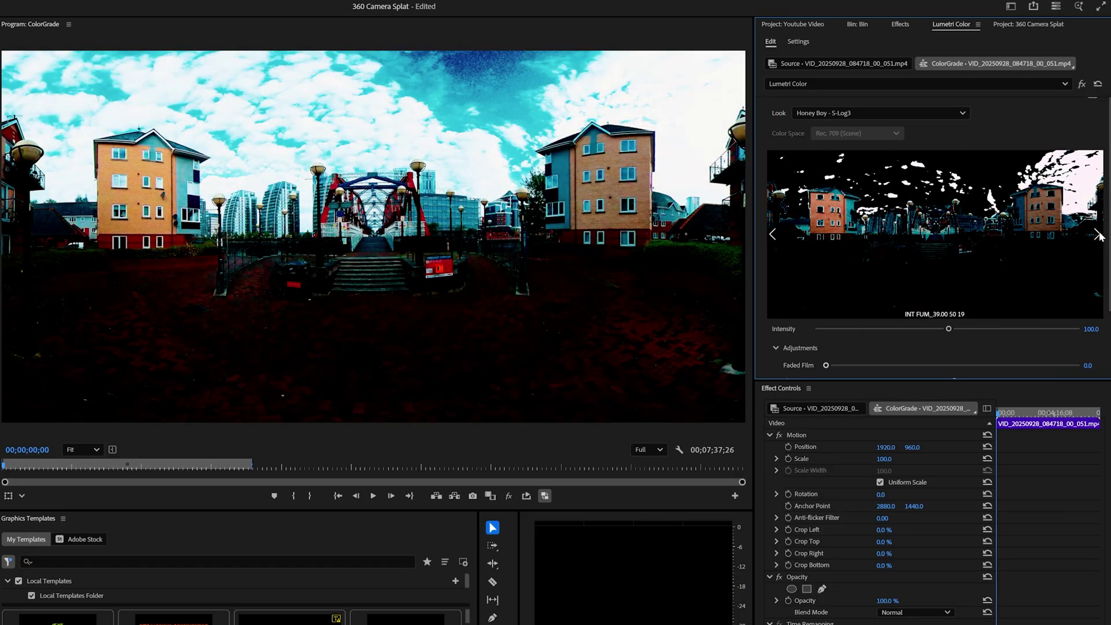
click(1099, 234)
click(1098, 234)
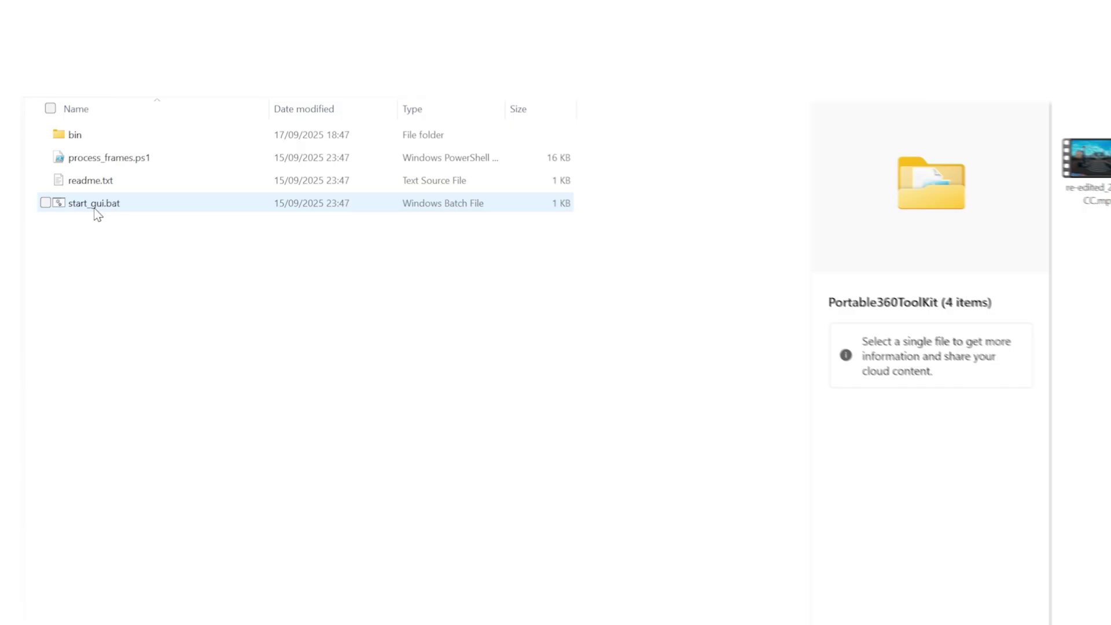
Extract JPG frames at 1 fps from re-edited_28.09_CC.mp4 with the start_gui.bat tool
double_click(95, 207)
click(912, 576)
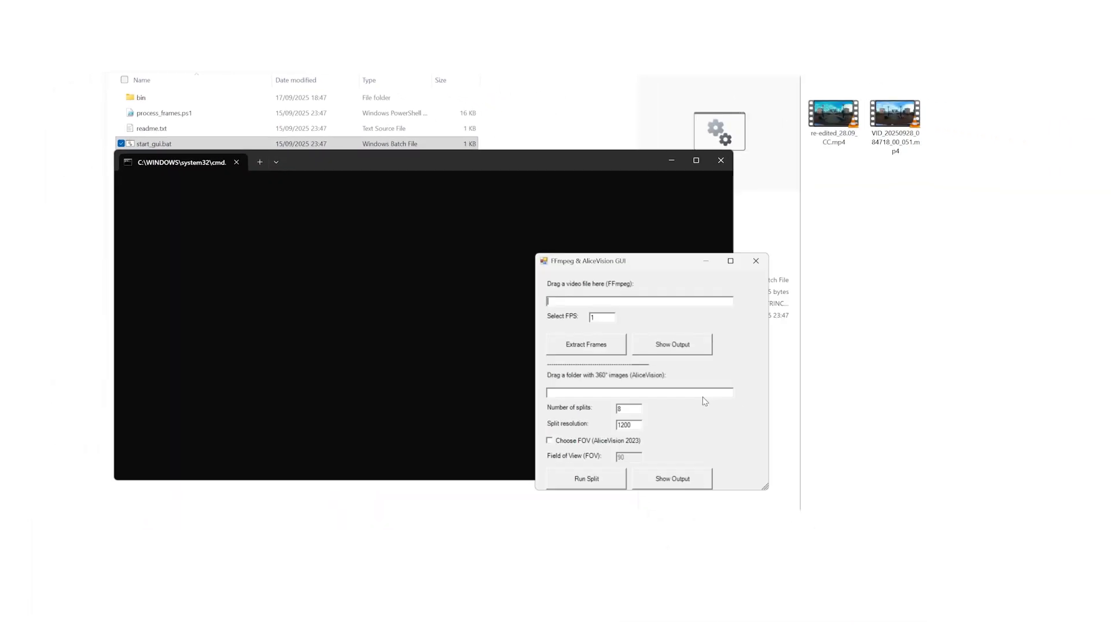
drag(834, 118, 743, 212)
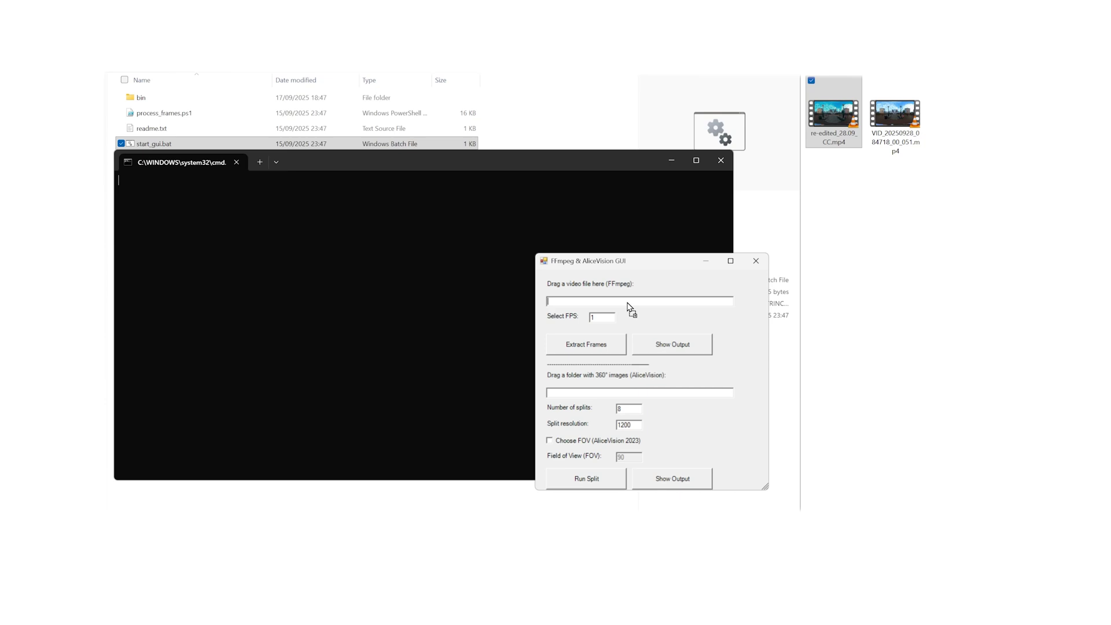
drag(630, 309, 628, 303)
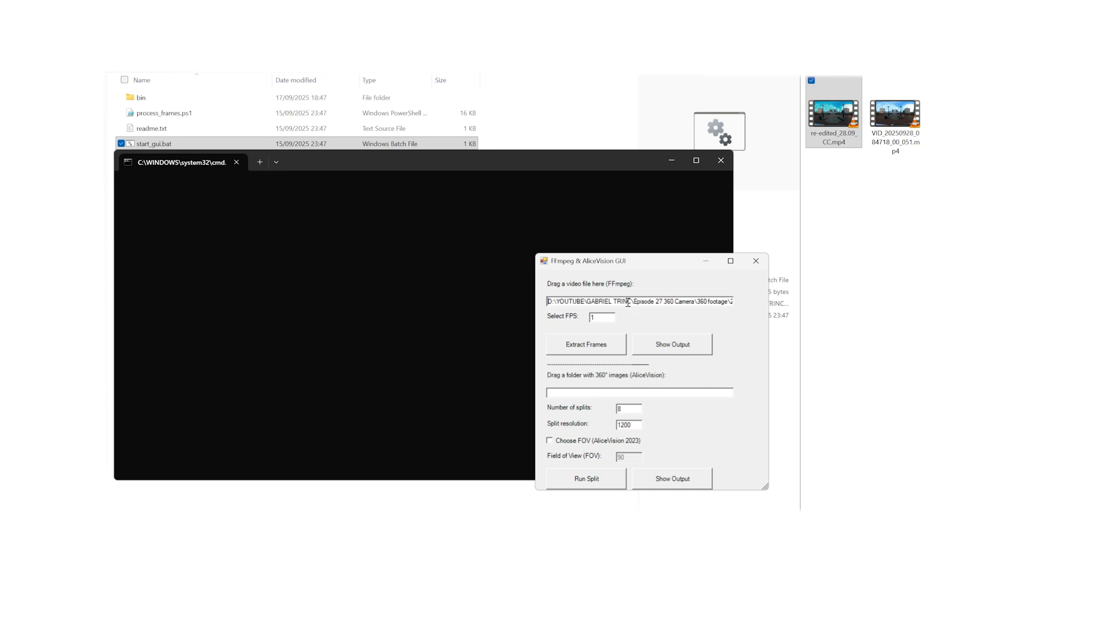
click(586, 344)
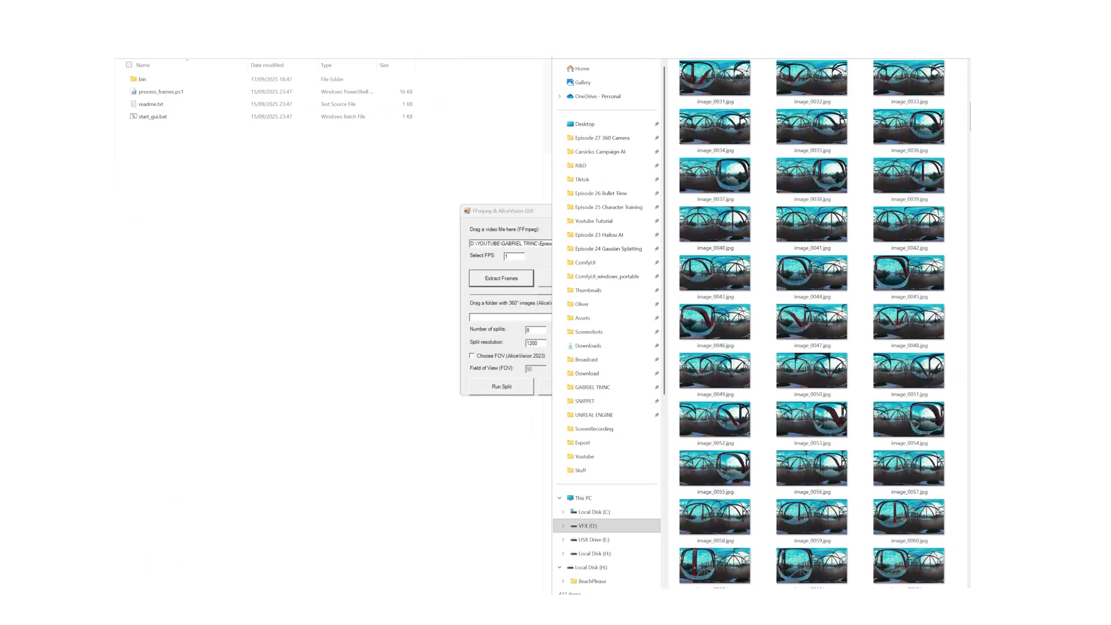
Go up from the frames folder and bring the Portable360ToolKit folder window forward
key(alt+Up)
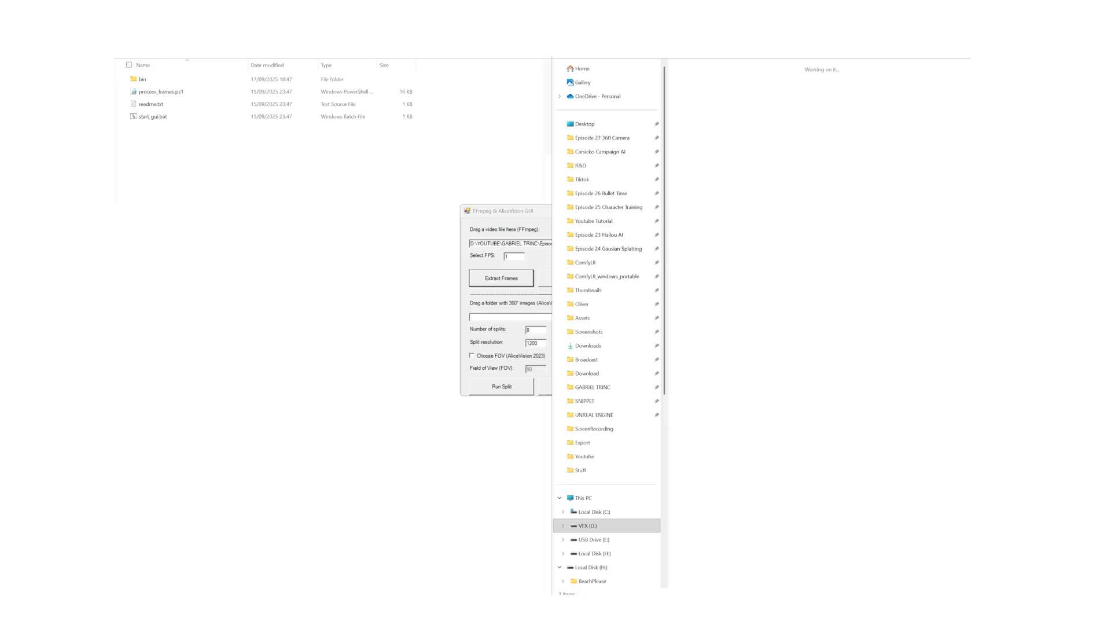
click(403, 242)
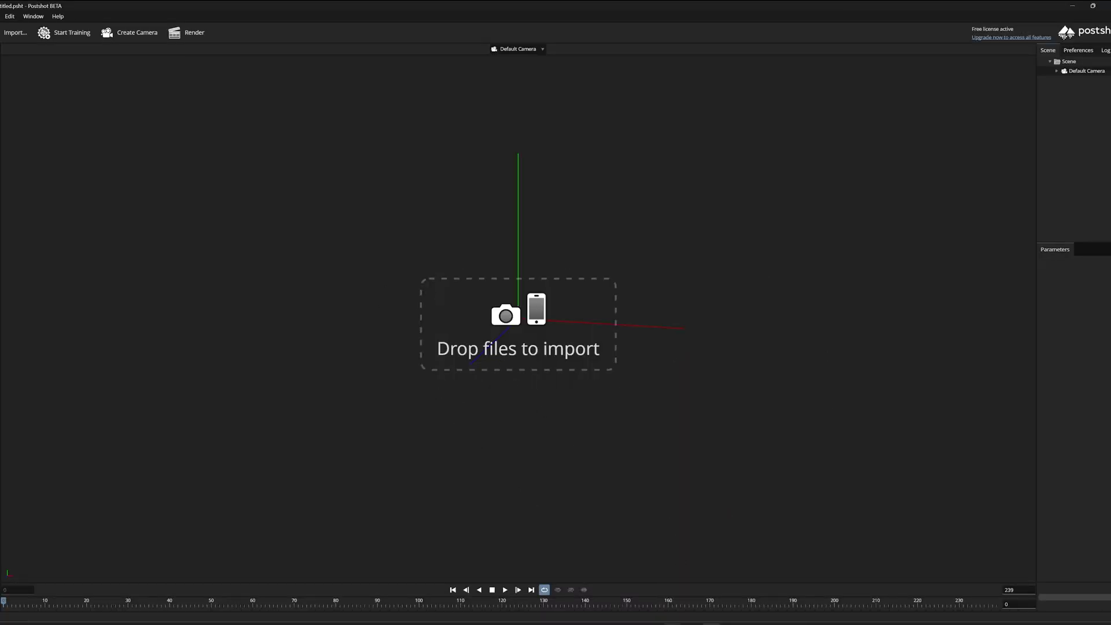
Import the re-edited_8splits_100FOV image folder into Postshot using the Splat MCMC profile
key(alt+Tab)
click(578, 99)
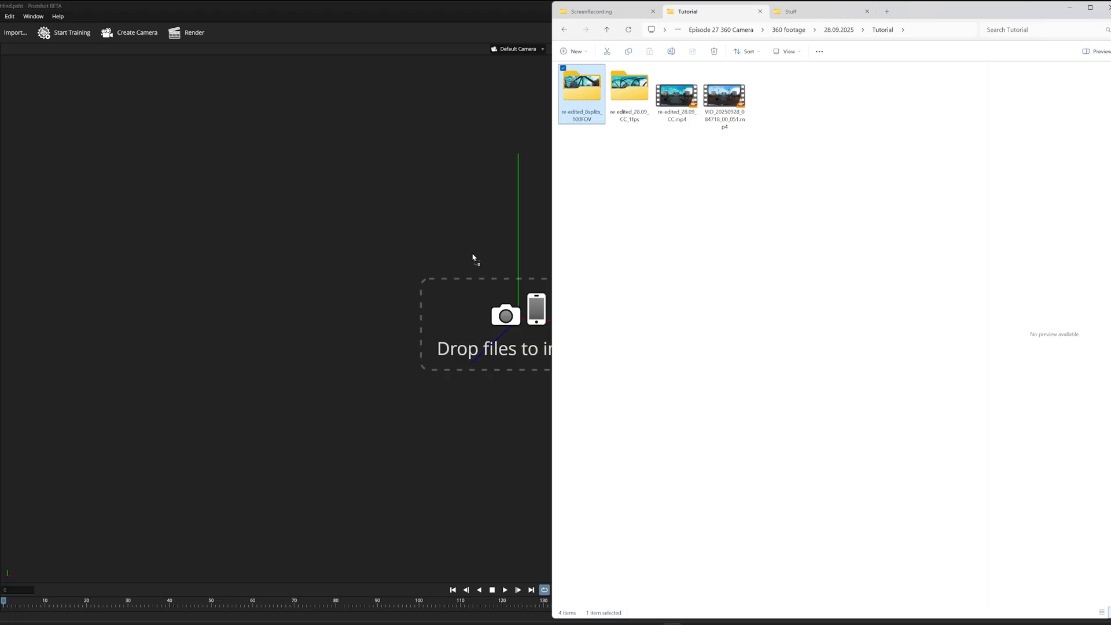
drag(473, 258, 471, 252)
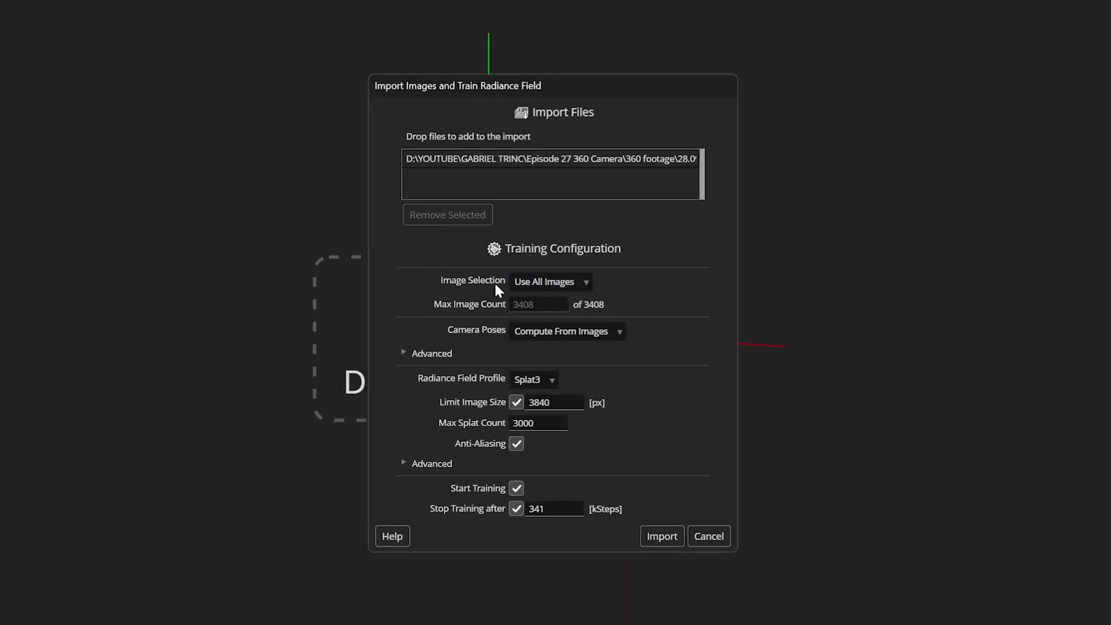
click(532, 380)
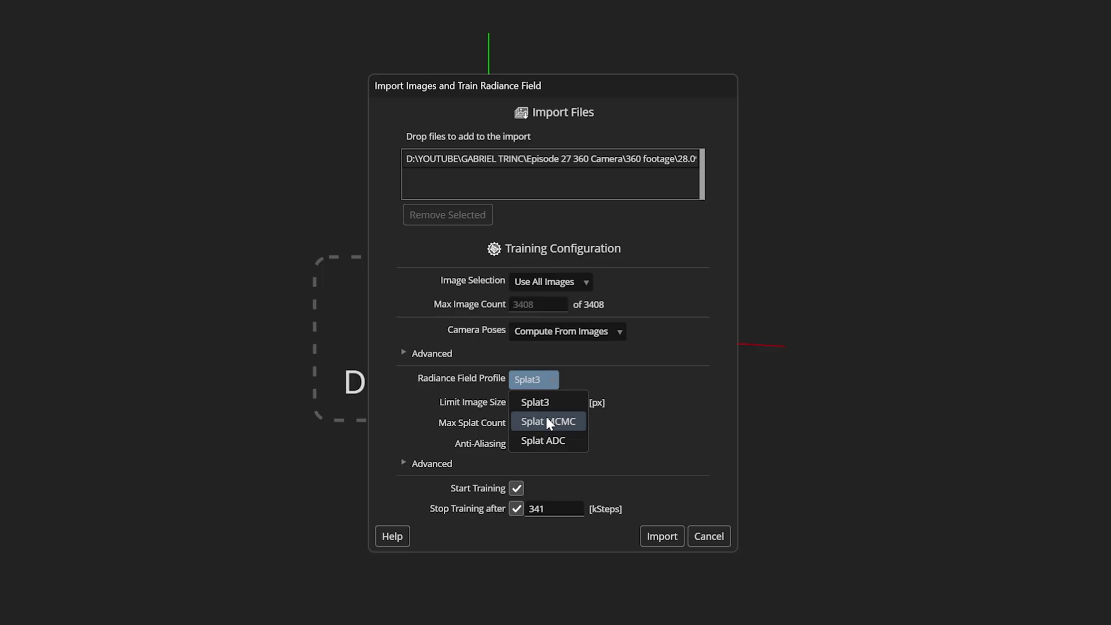
click(545, 414)
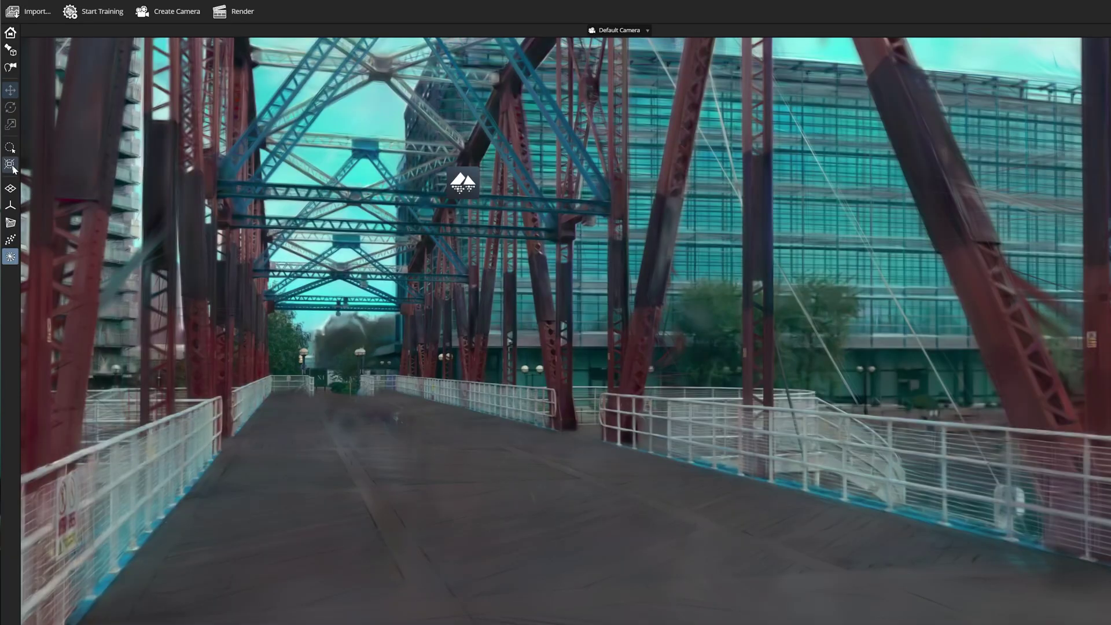
Brush-select the stray splats floating beside the bridge and delete them
click(10, 165)
scroll(722, 350, up, 5)
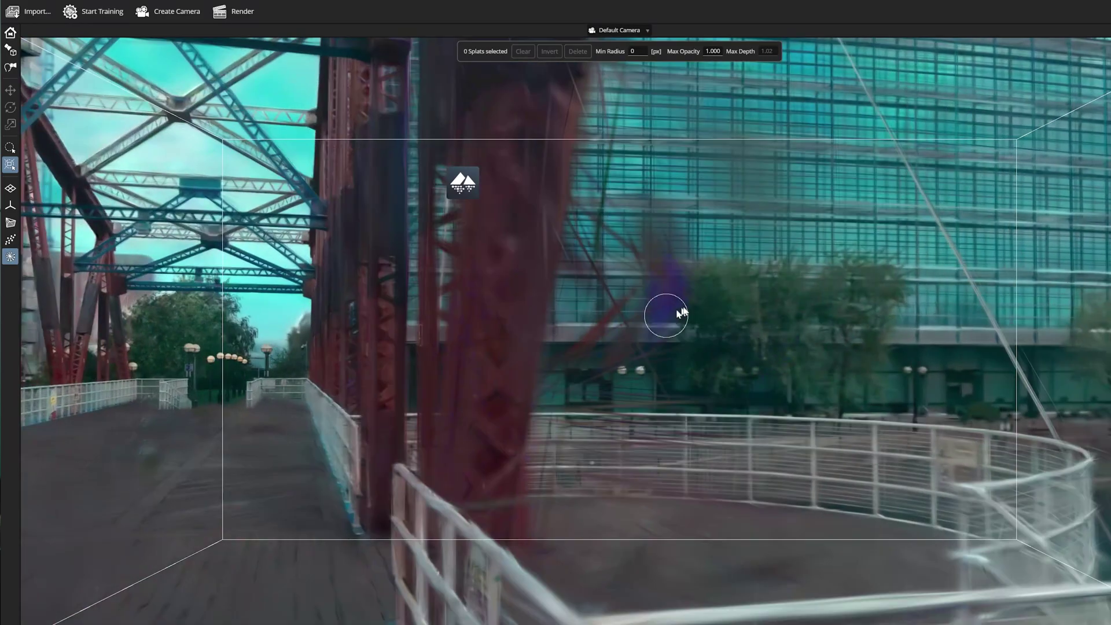
mouse_move(666, 315)
mouse_down()
mouse_move(631, 313)
mouse_move(667, 299)
mouse_move(624, 328)
mouse_move(609, 365)
mouse_move(636, 334)
mouse_move(605, 252)
mouse_move(602, 187)
mouse_move(606, 270)
mouse_move(629, 248)
mouse_move(612, 199)
mouse_move(620, 286)
mouse_move(599, 344)
mouse_move(633, 359)
mouse_up()
key(Delete)
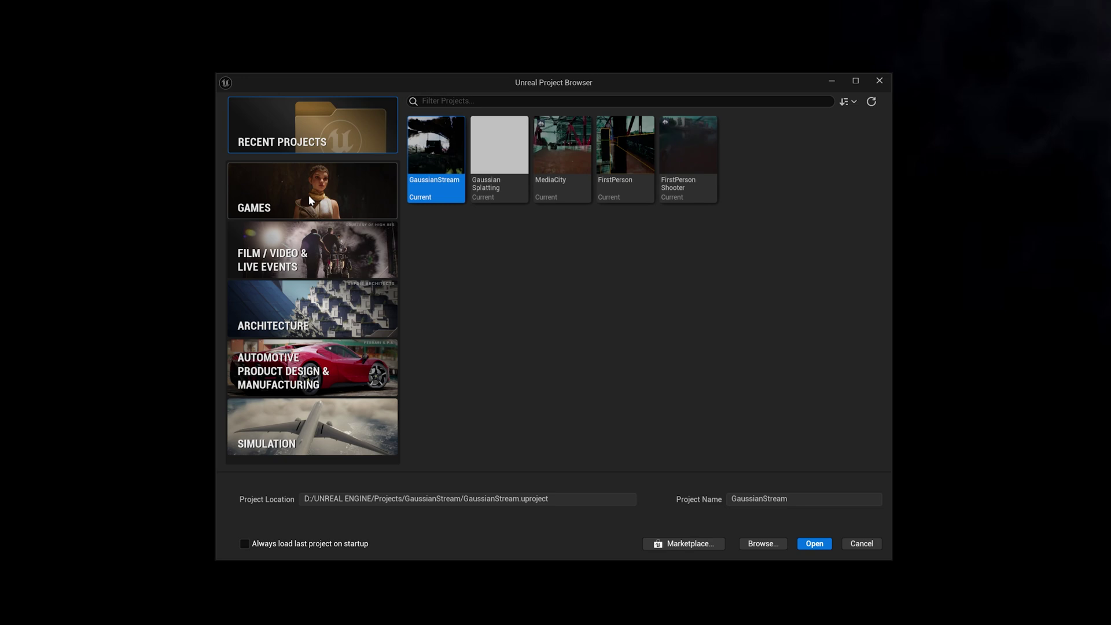
Create a new First Person game project named ProjectDelete
click(309, 197)
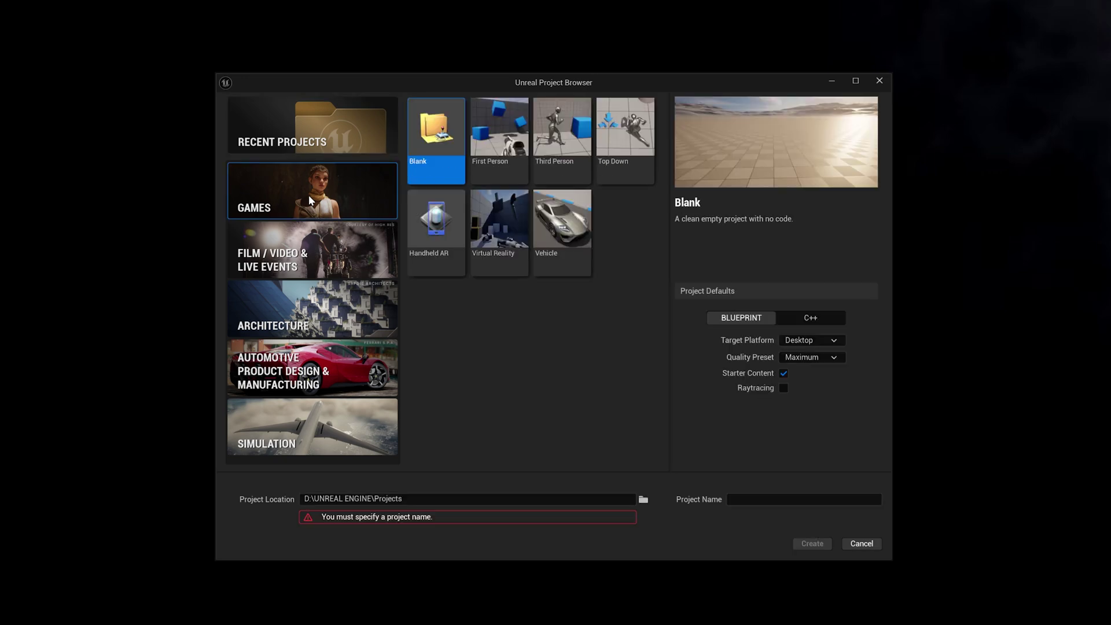
click(495, 141)
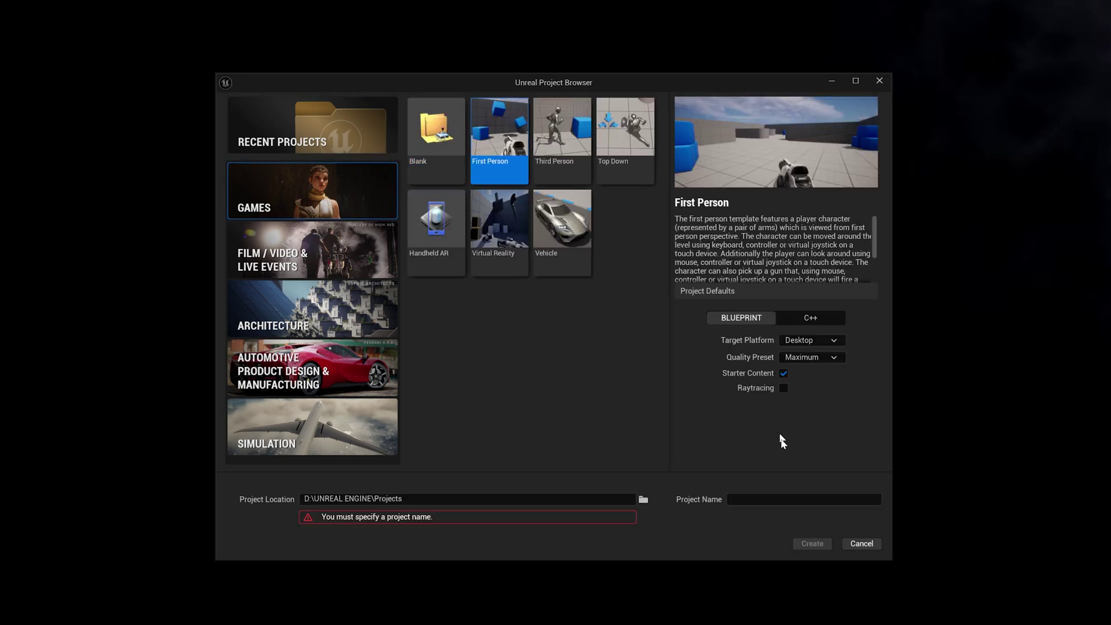
text(ProjectDelete)
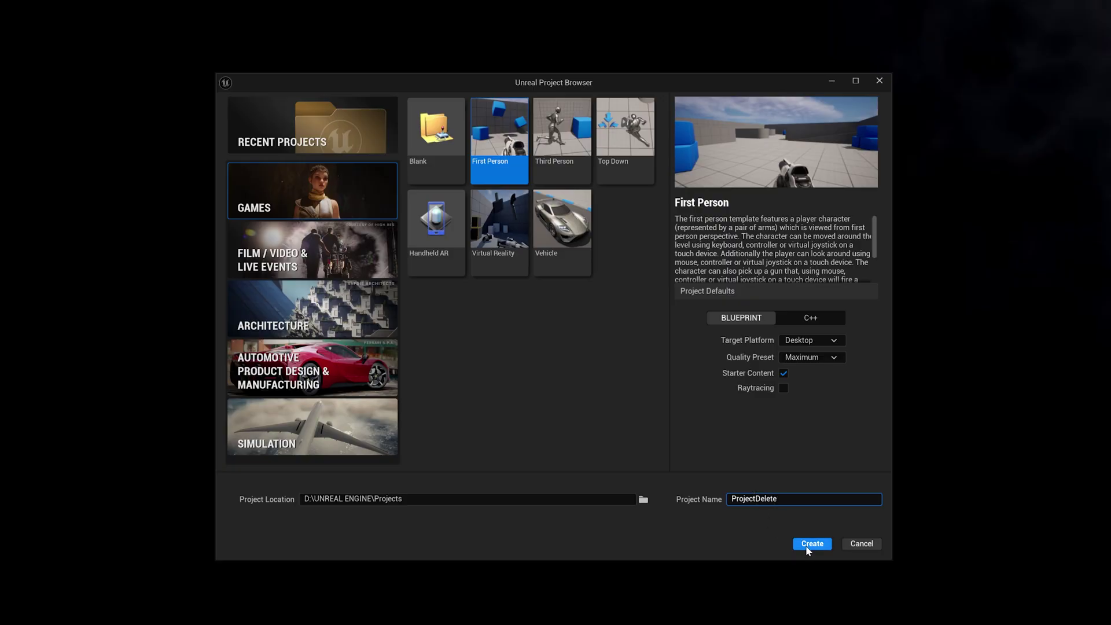
click(810, 545)
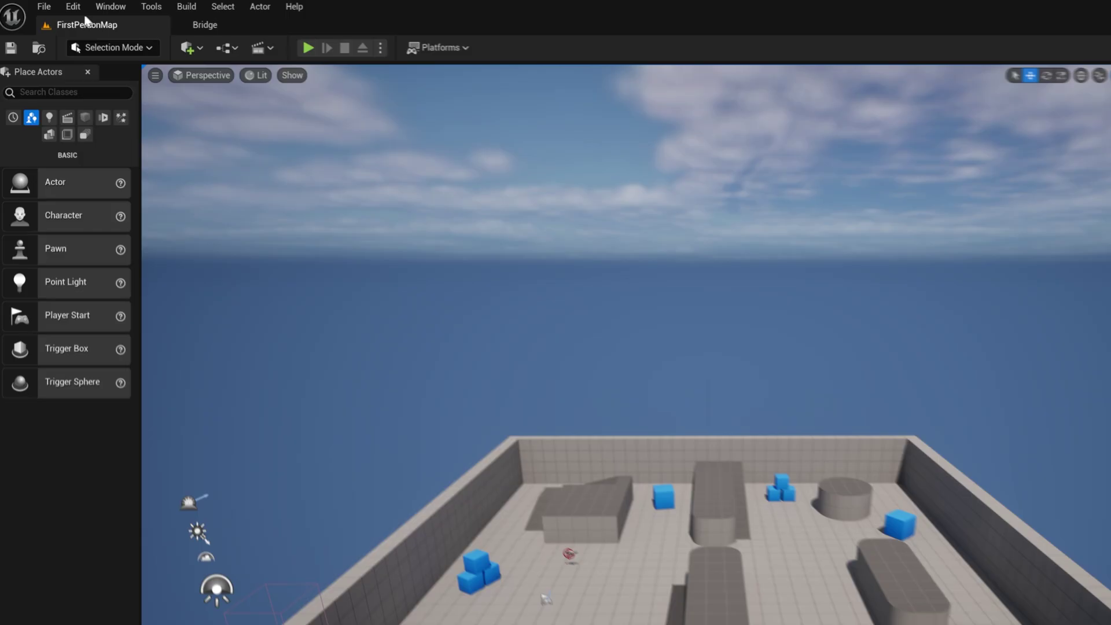
Enable the Jawset Postshot plugin in Edit > Plugins, accept the beta warning, and restart
click(71, 7)
click(107, 228)
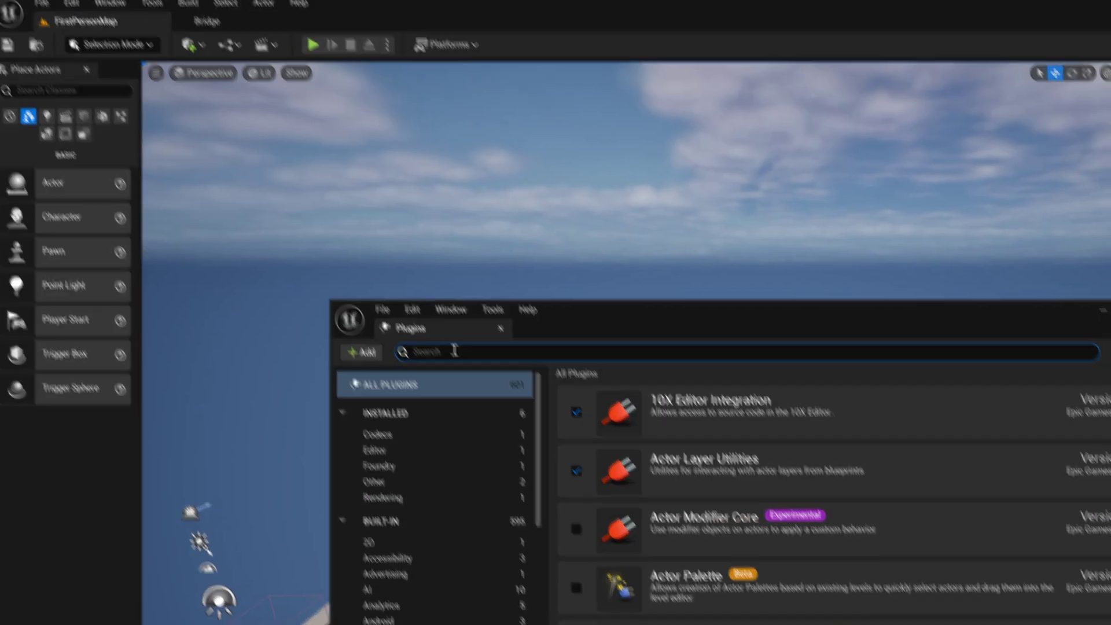
text(post)
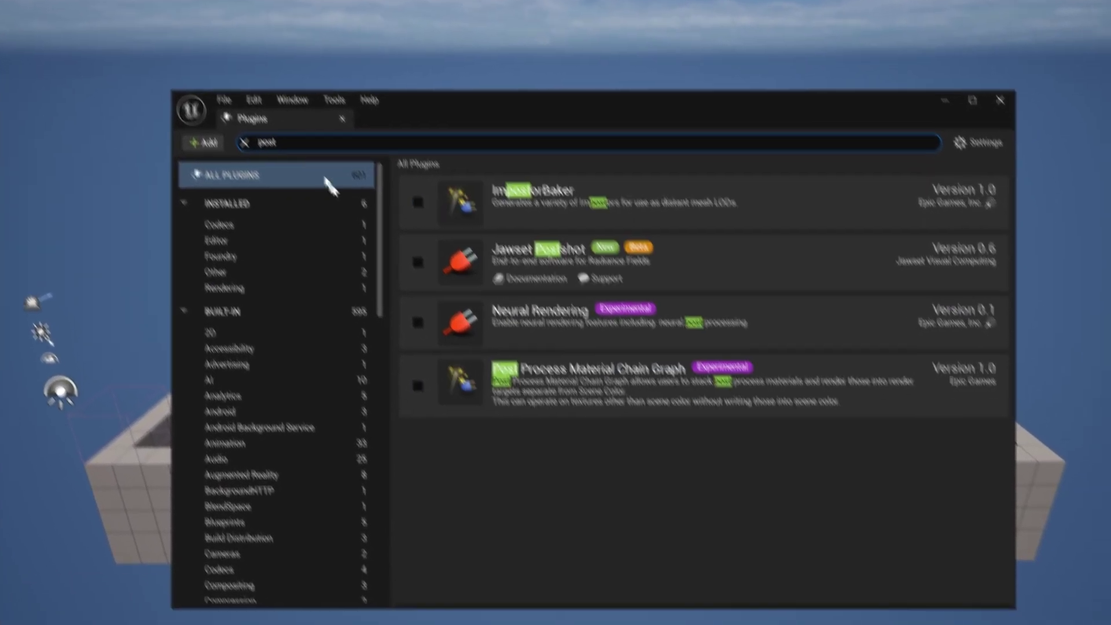
click(399, 239)
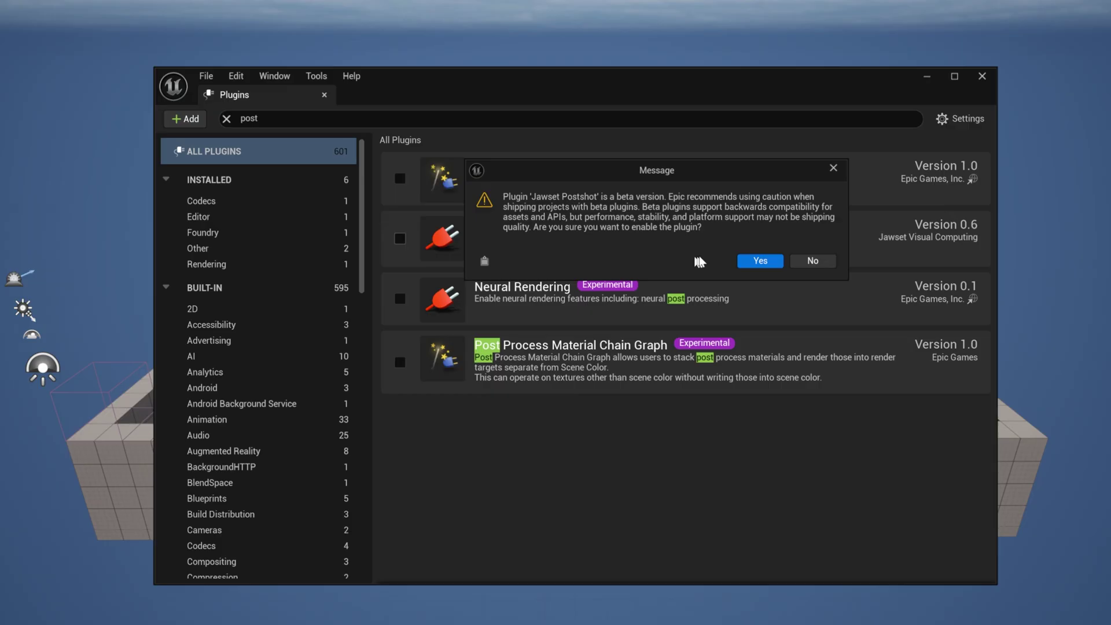
click(754, 261)
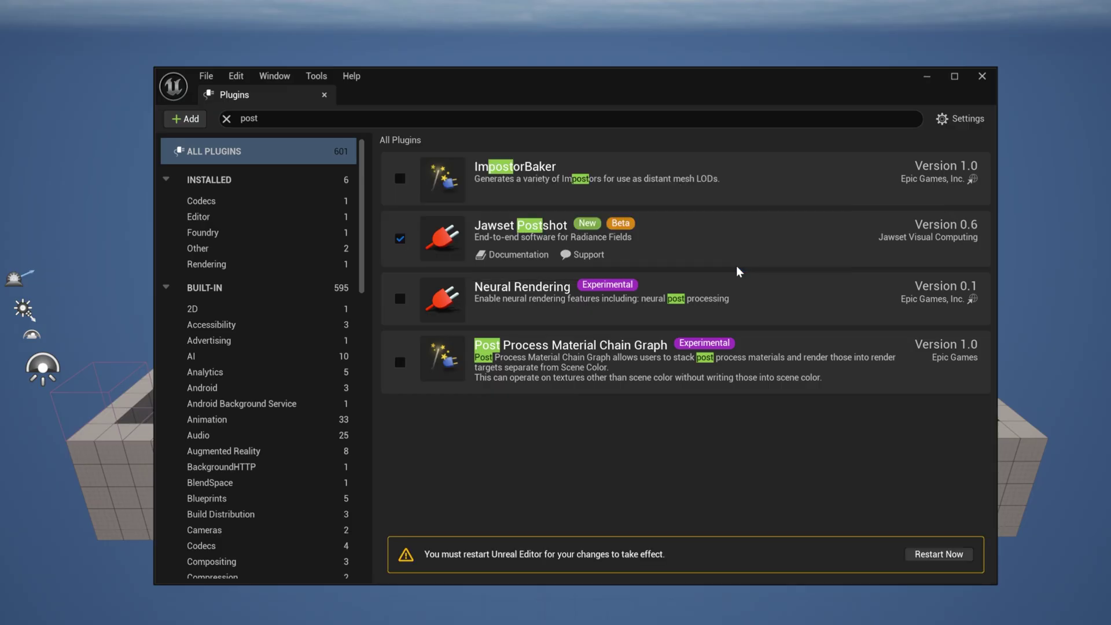
click(936, 555)
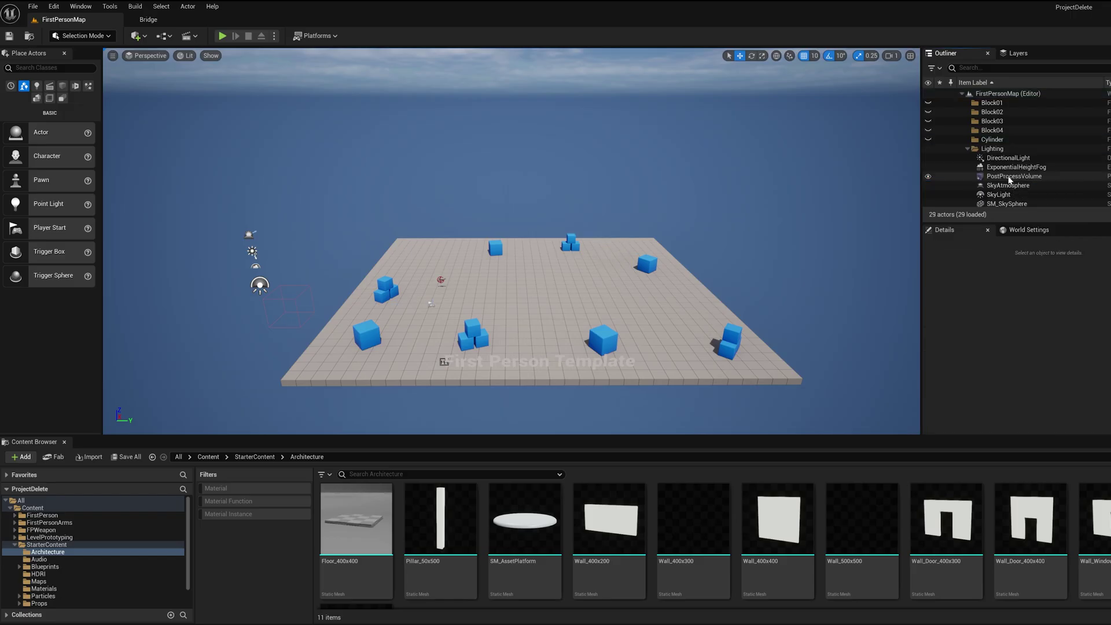
Create a new folder named Gaussian under Content and open it
click(33, 507)
right_click(749, 525)
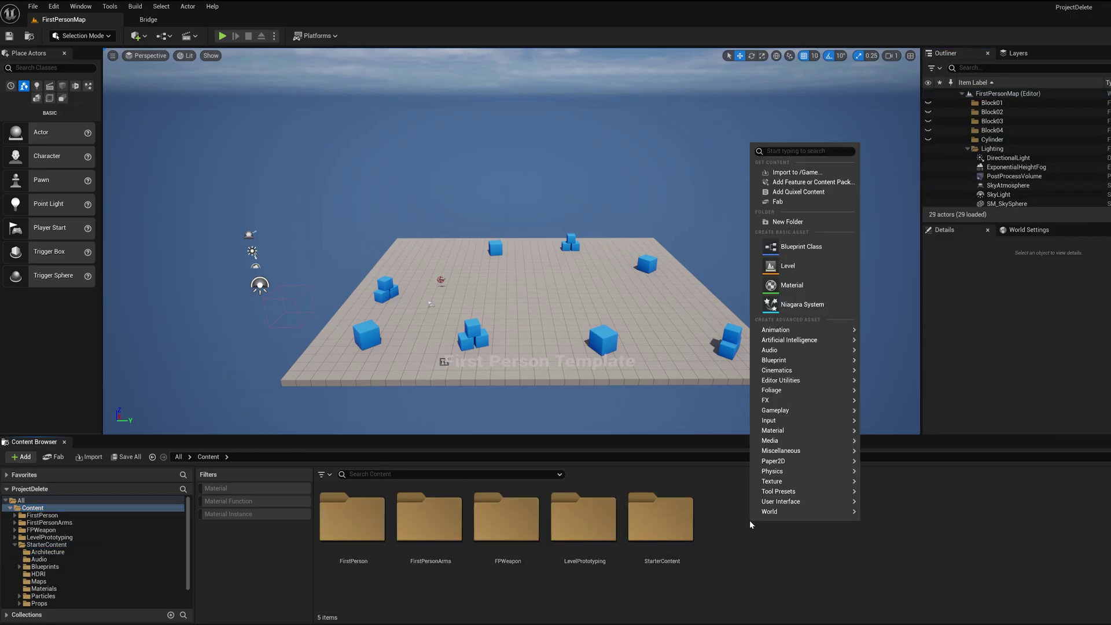
click(785, 226)
text(Gaussian)
key(Return)
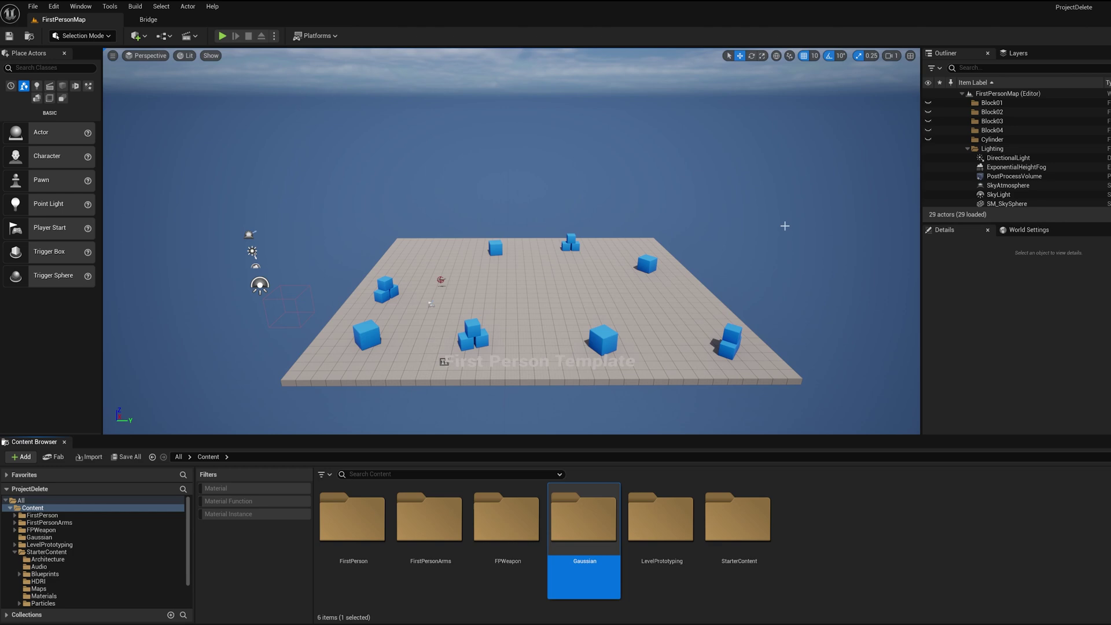
double_click(584, 518)
Import MediaCity29.09.psht from File Explorer into the Gaussian folder and select the asset
key(alt+Tab)
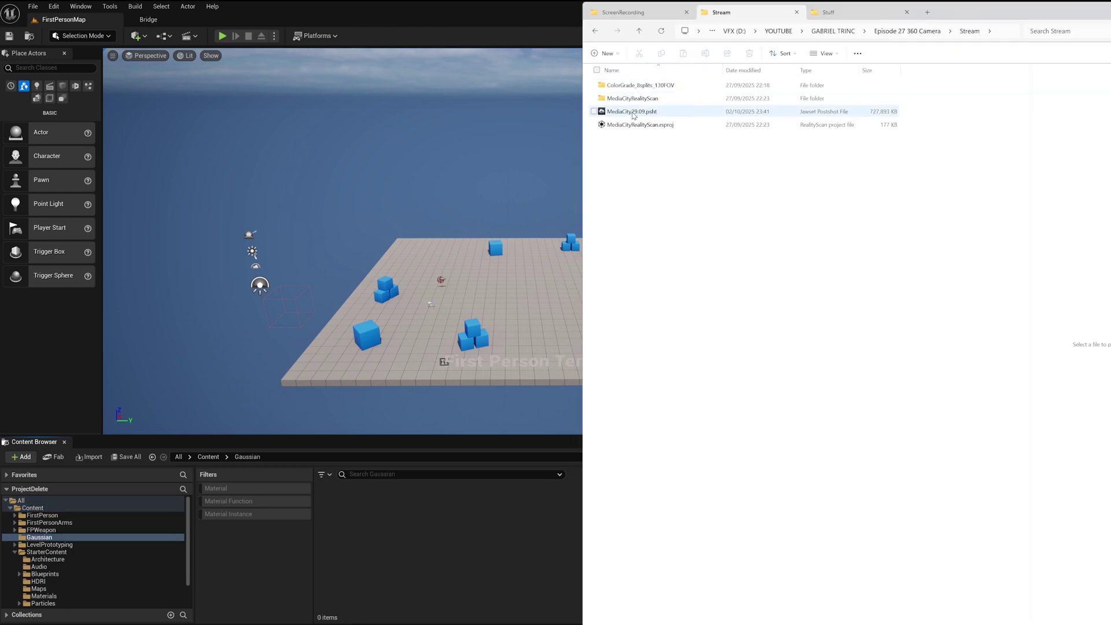
drag(632, 112, 440, 540)
click(512, 537)
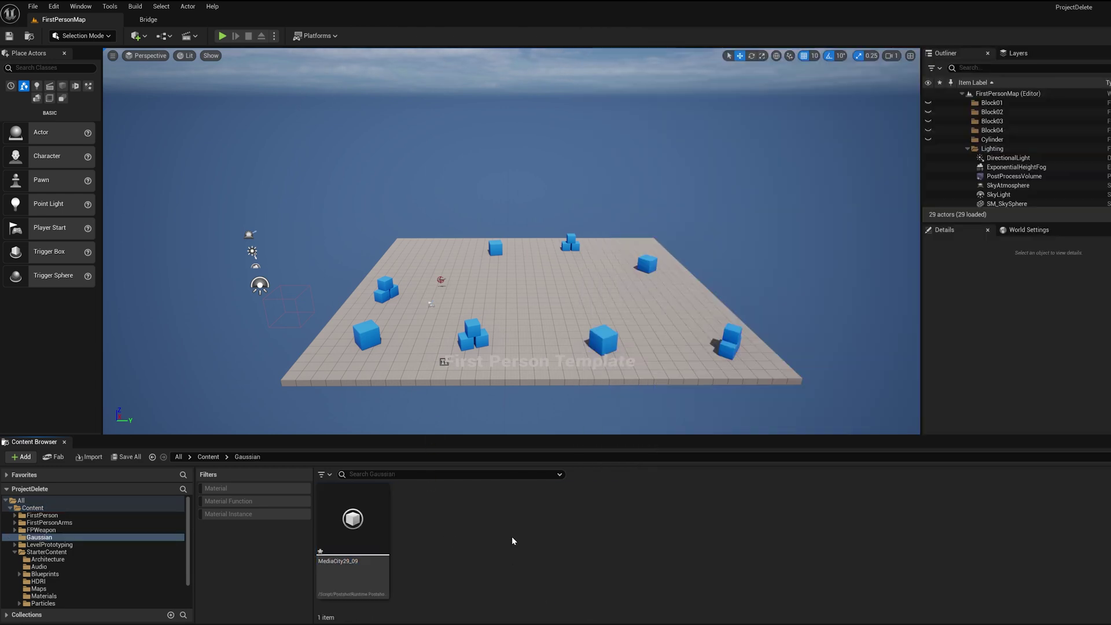
click(358, 520)
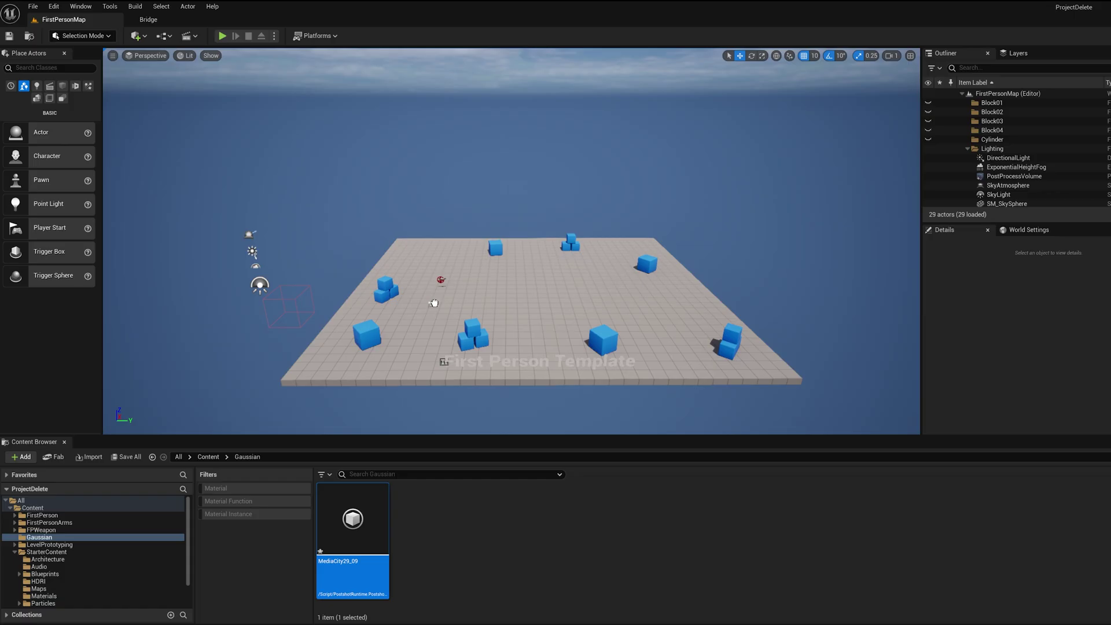
Place the MediaCity29_09 splat in the level, turn Actor2 -90 yaw and scale it to 7.0
drag(443, 296, 443, 296)
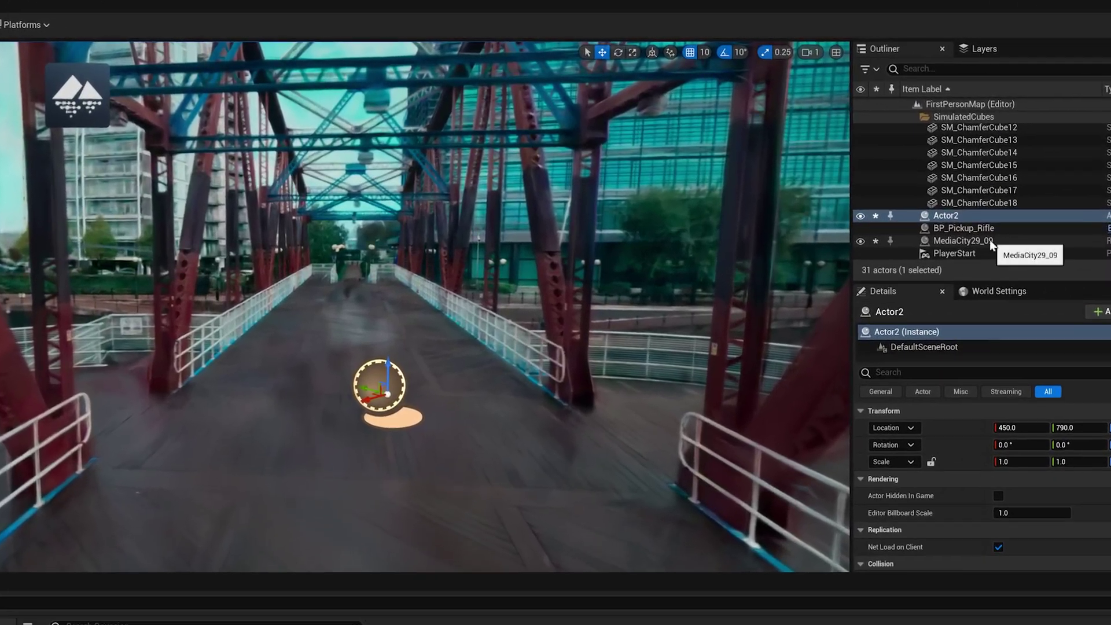
click(1003, 193)
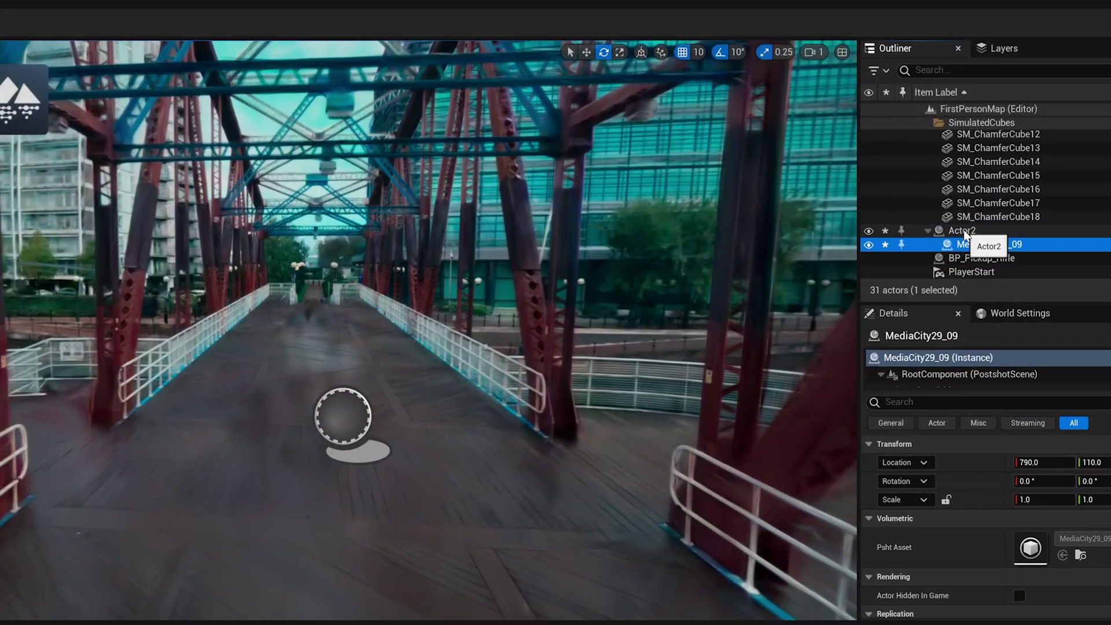
click(932, 229)
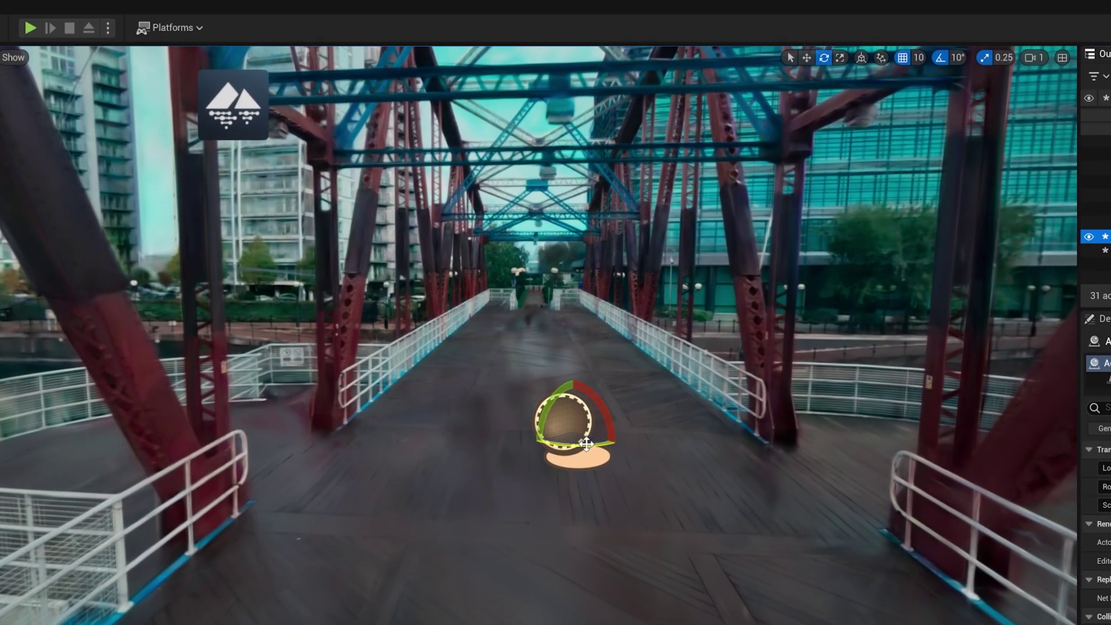
drag(587, 444, 469, 445)
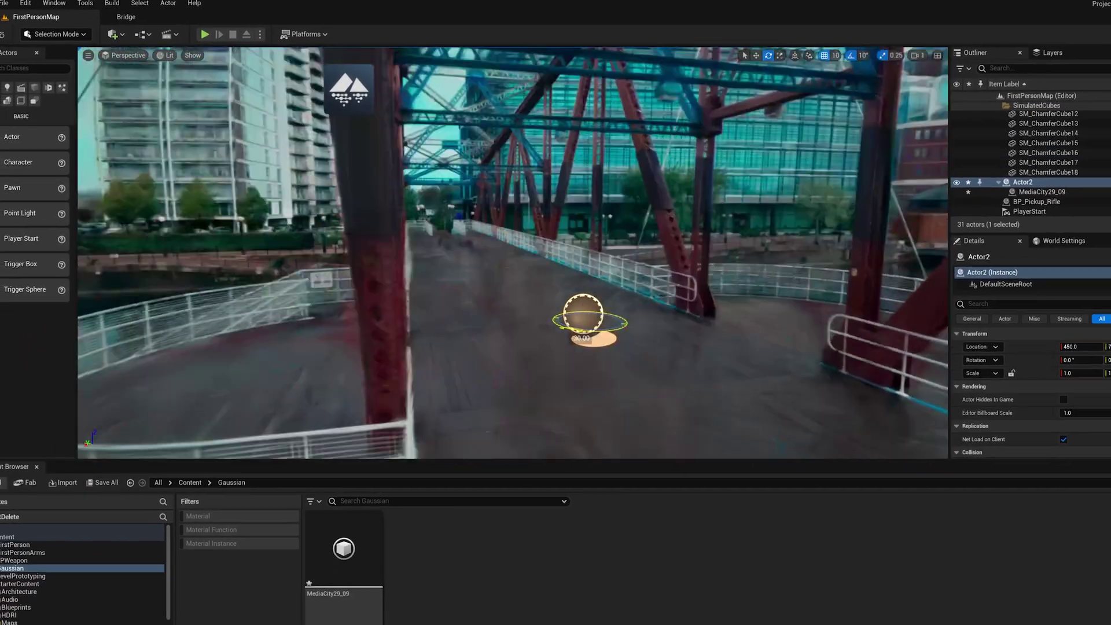
click(1048, 354)
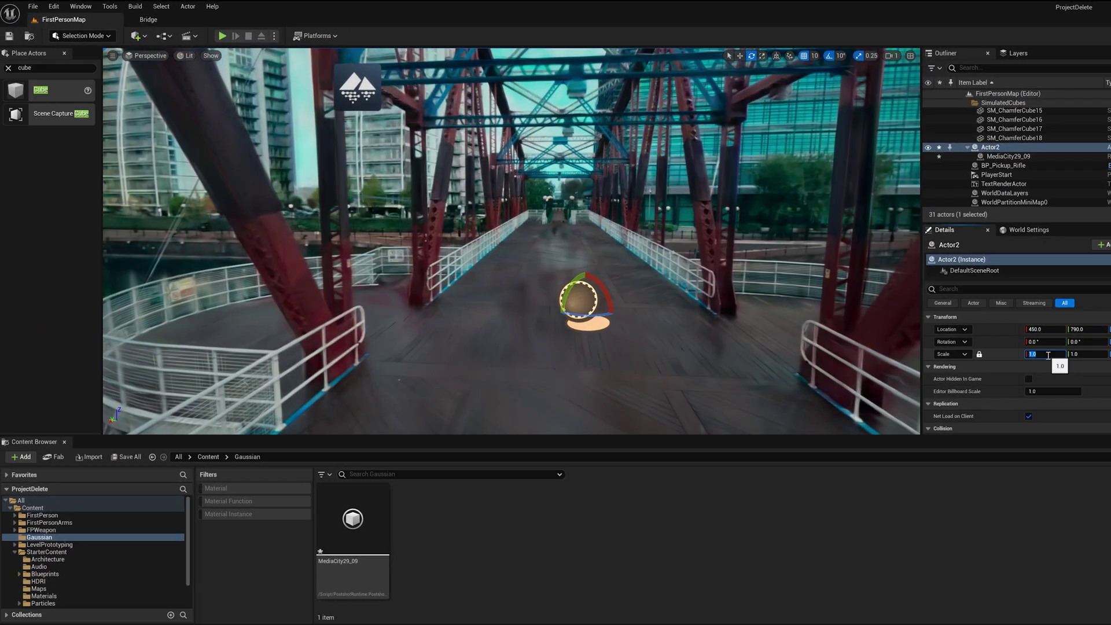
text(7)
key(Return)
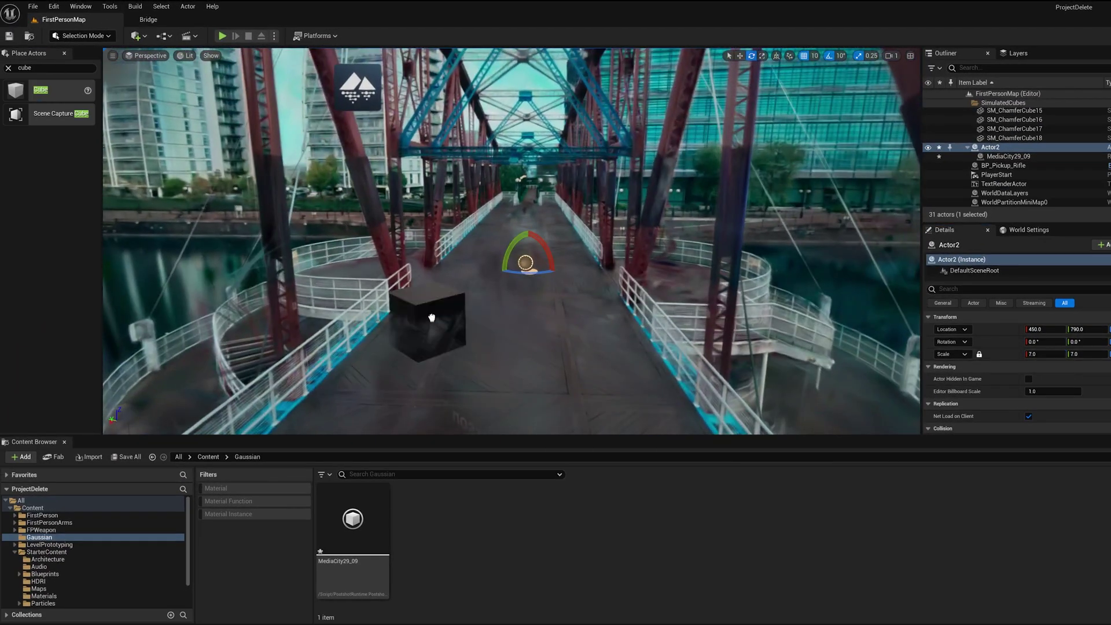
Line up six cubes in a row across the bridge deck with Alt-drag copies
drag(431, 317, 426, 302)
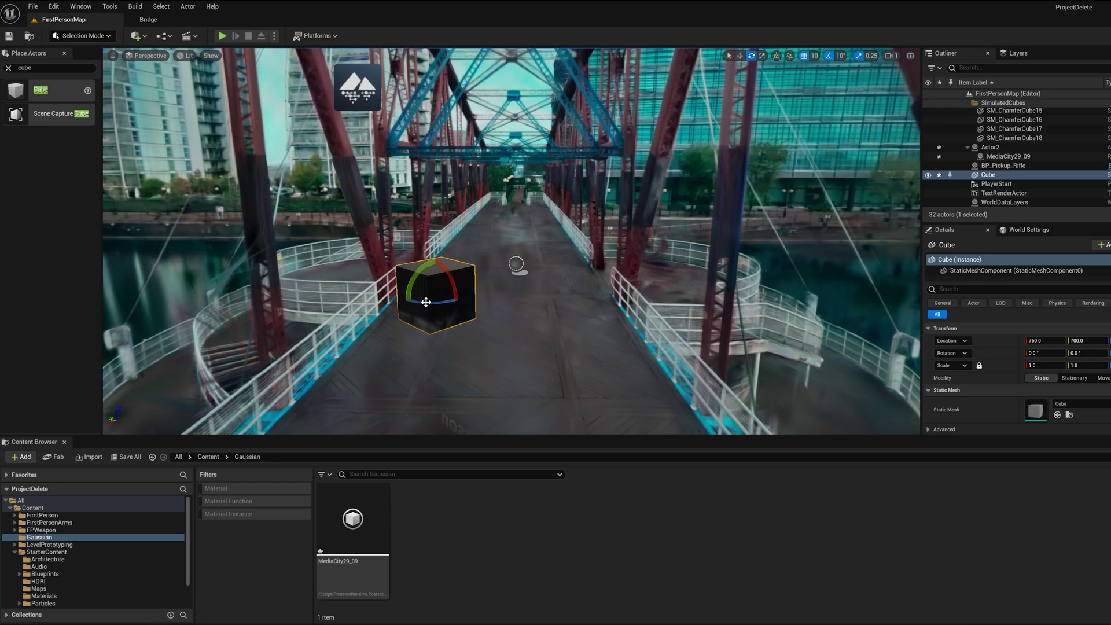
key(w)
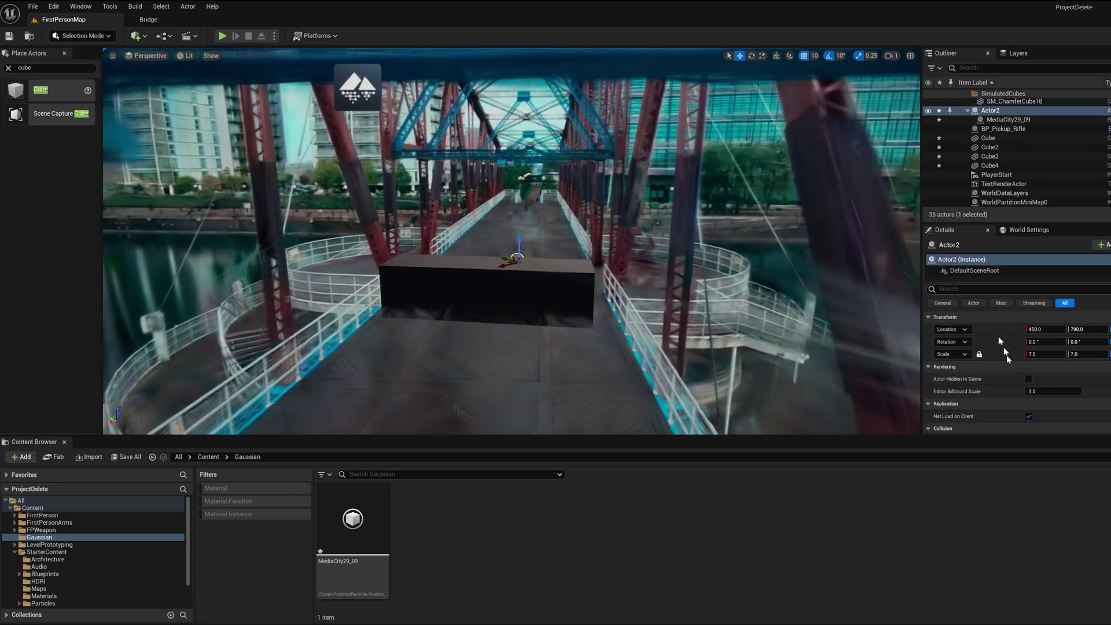
drag(15, 90, 583, 283)
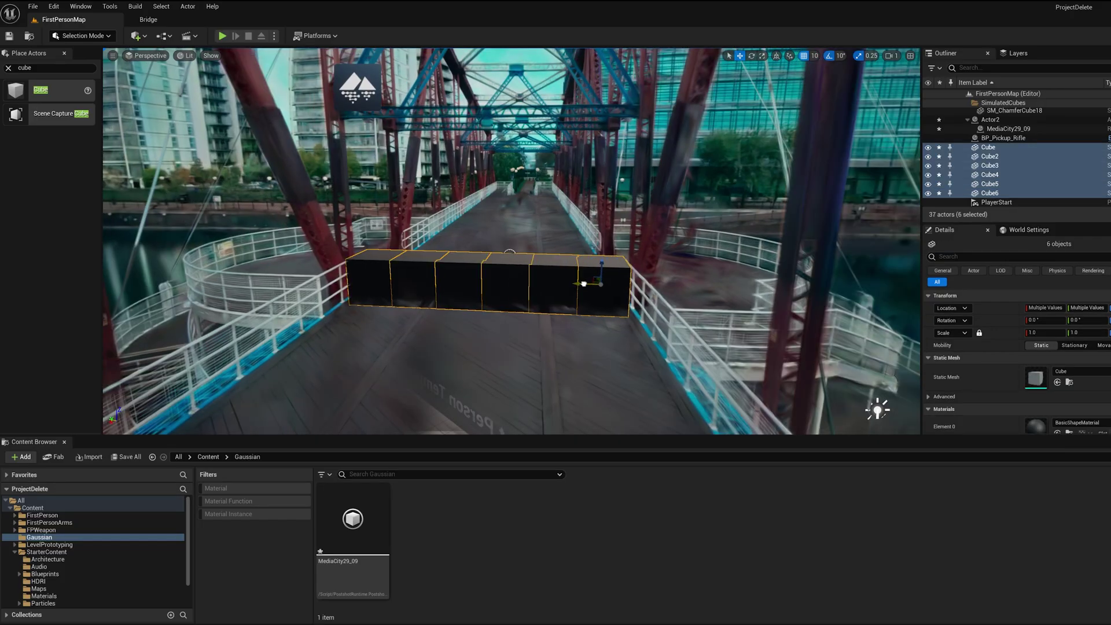
ctrl+click(546, 322)
mouse_move(546, 322)
right_down()
mouse_move(559, 333)
mouse_move(545, 331)
right_up()
Play the level in the editor, walk onto the bridge and fire three rifle projectiles
key(alt+p)
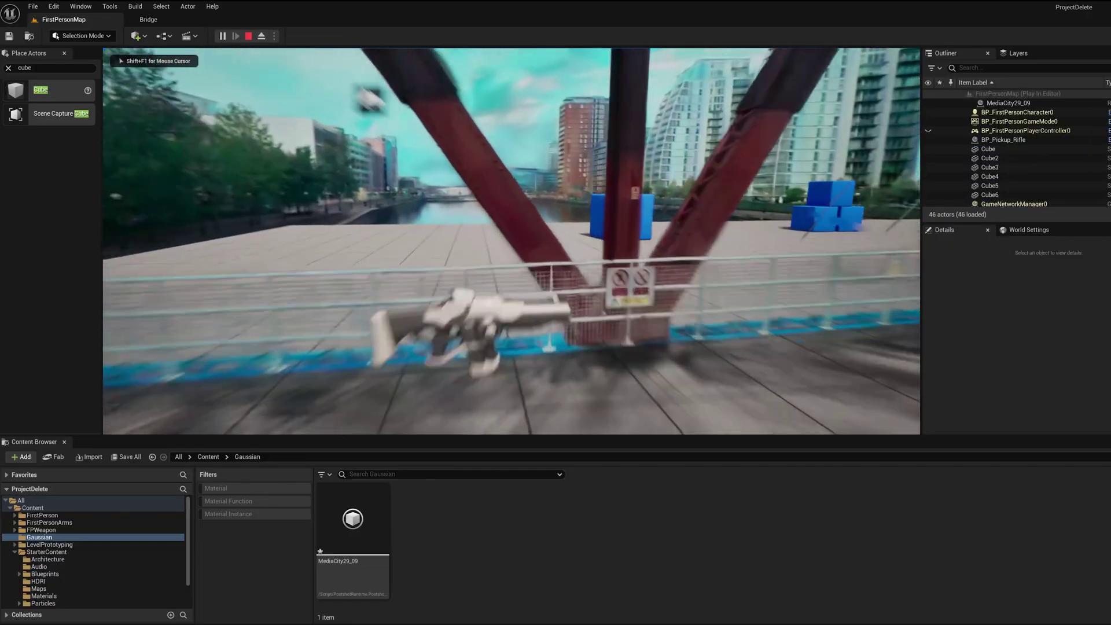
key(w)
click(512, 241)
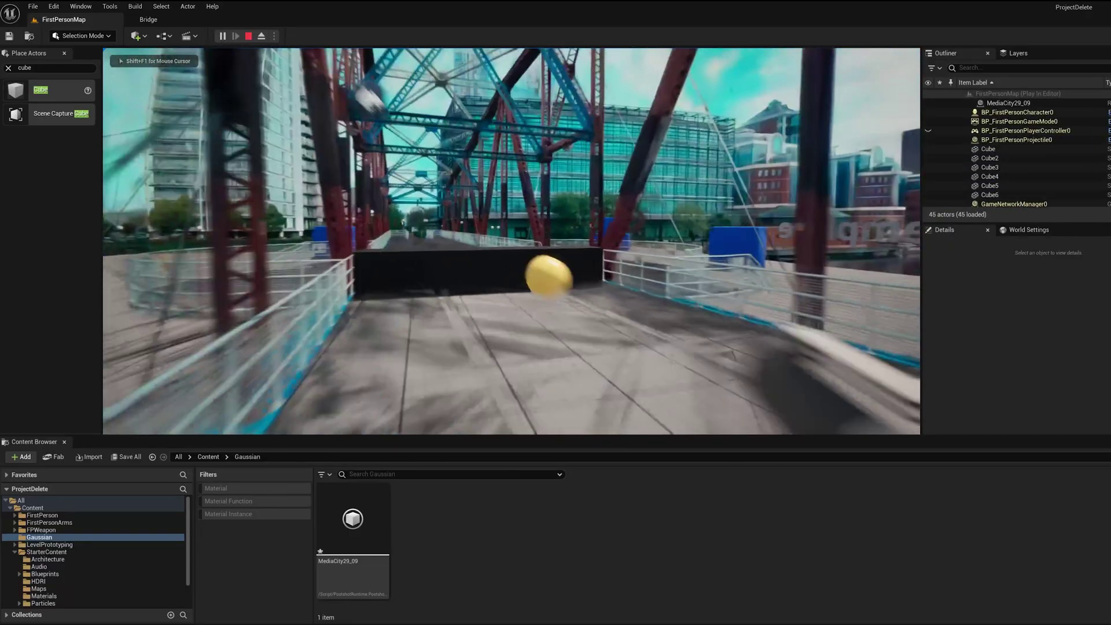
click(512, 241)
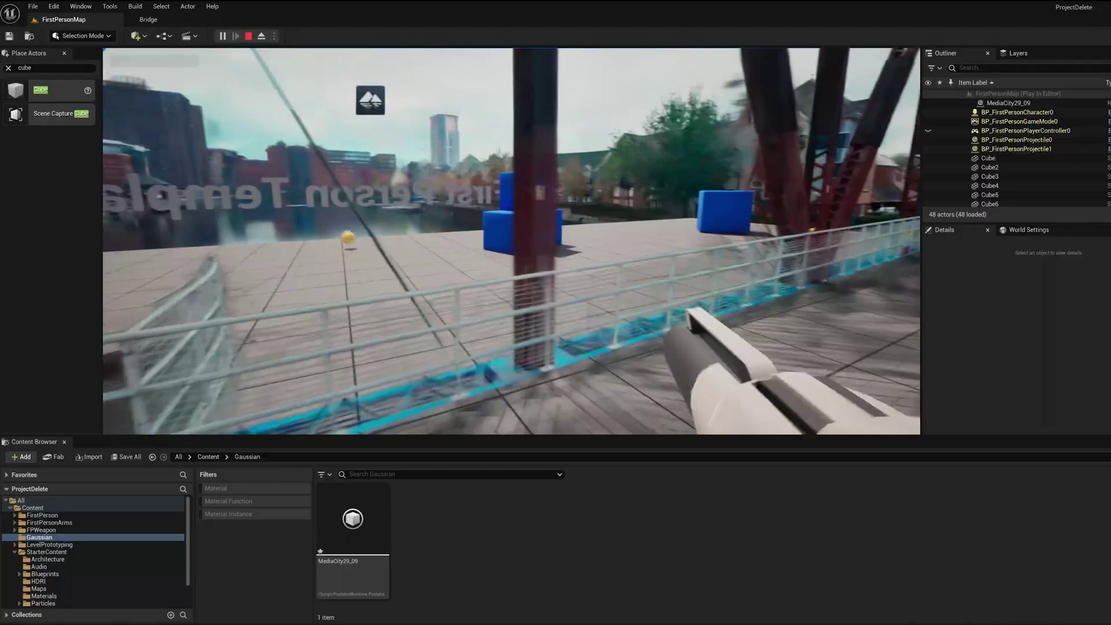
click(512, 241)
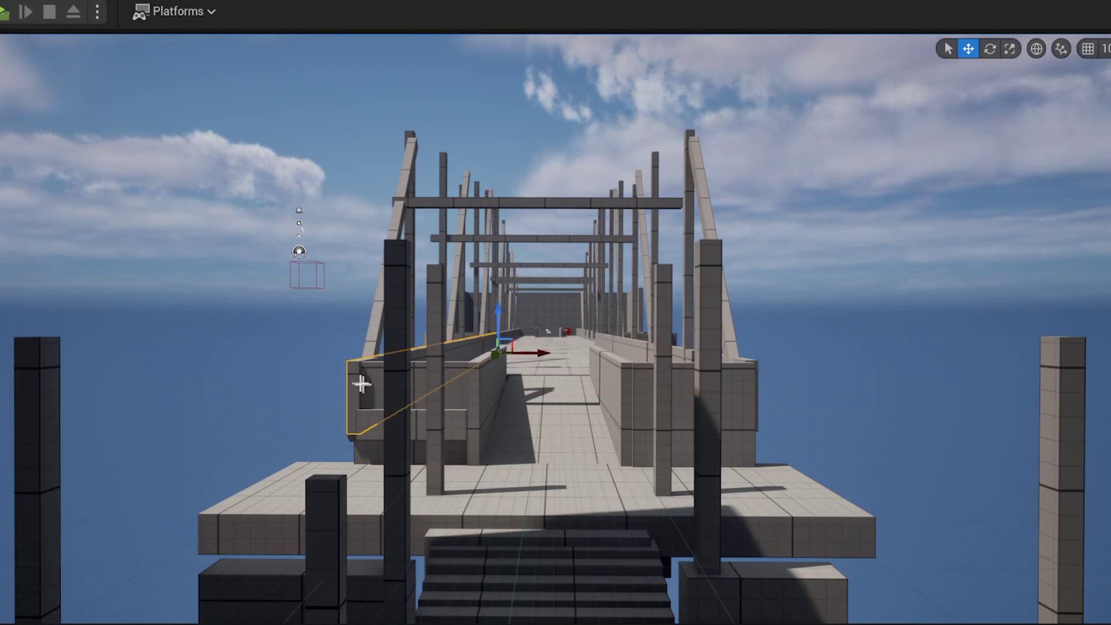
Hide every grey blockout actor in the folder by unticking Visible, found via a 'vis' search
click(546, 537)
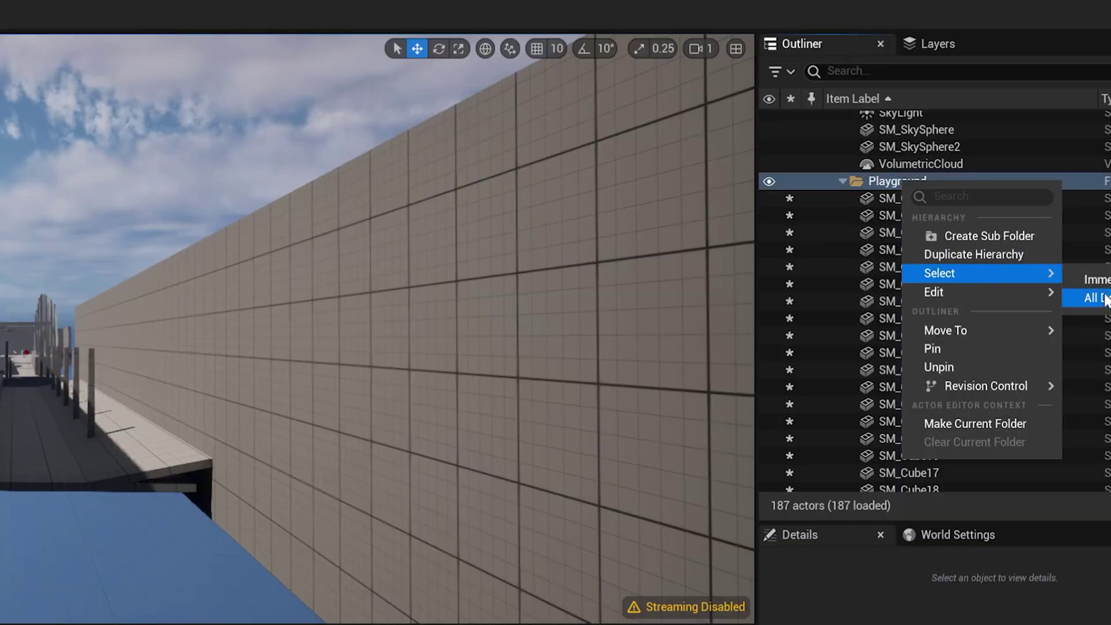
click(1106, 298)
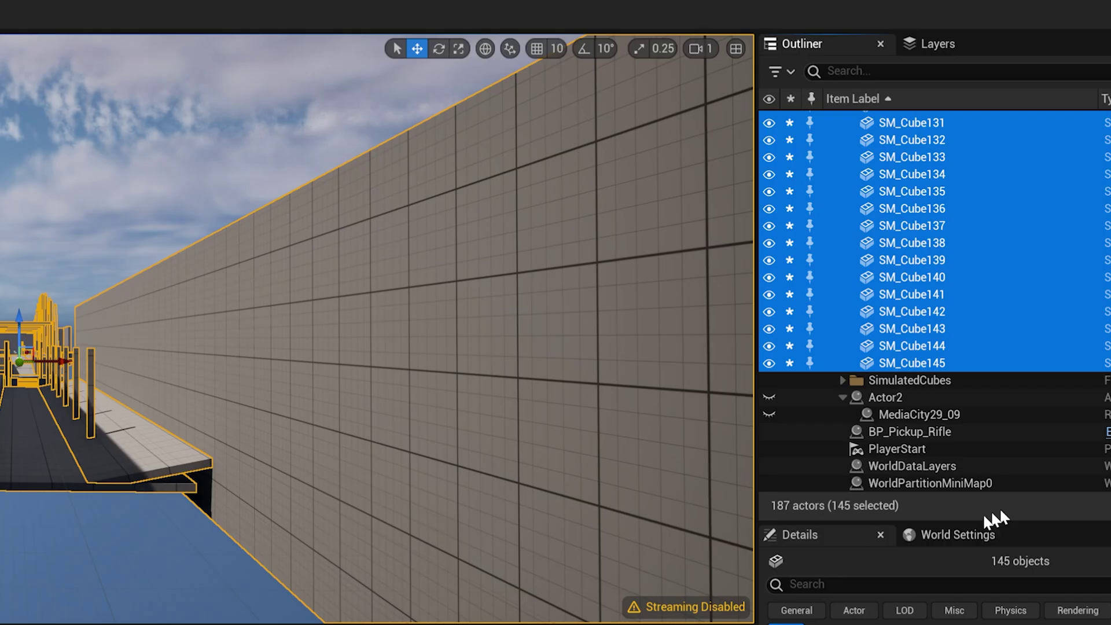
click(853, 588)
text(vis)
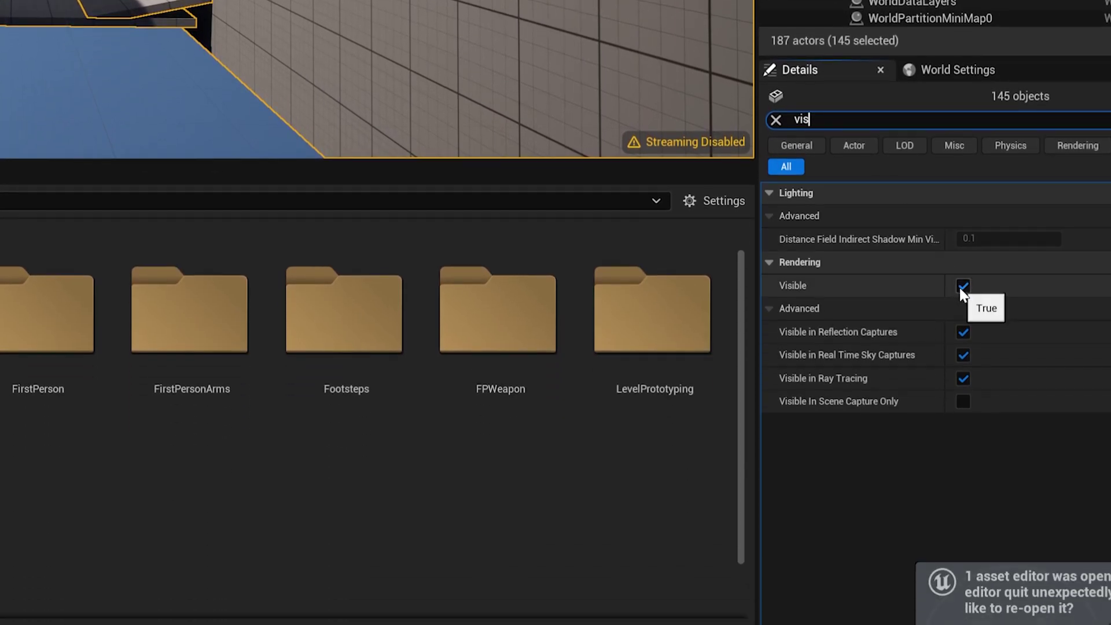
click(963, 287)
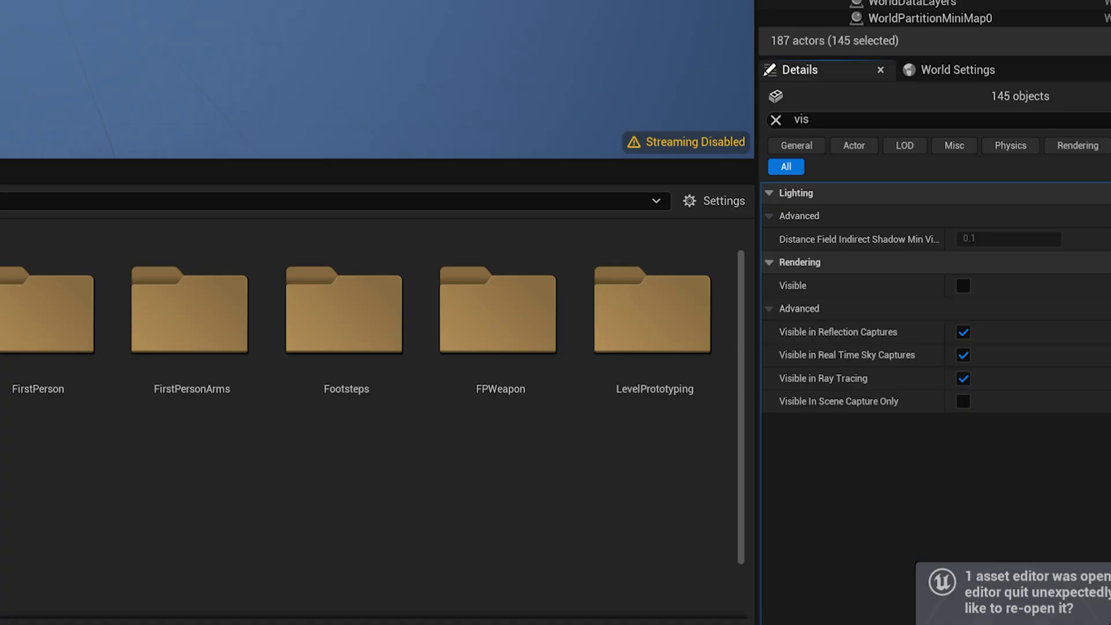
Make the 28 chamfer cubes visible again and get ready to rotate the player start and rifle
shift+click(950, 0)
click(1032, 431)
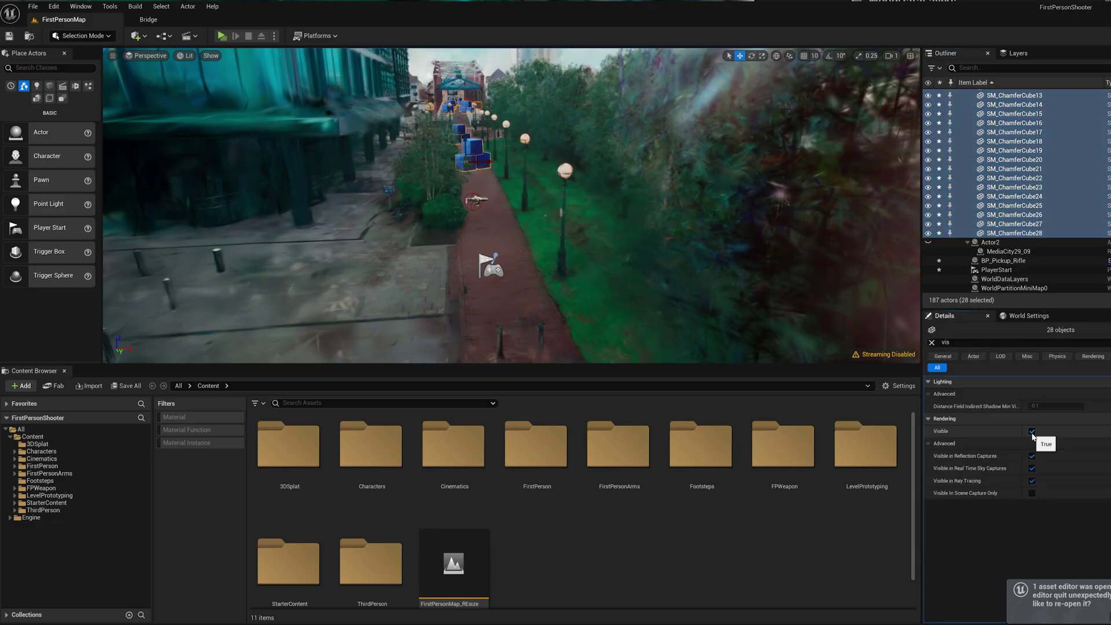
right_drag(643, 249, 642, 226)
right_drag(566, 250, 566, 251)
click(527, 234)
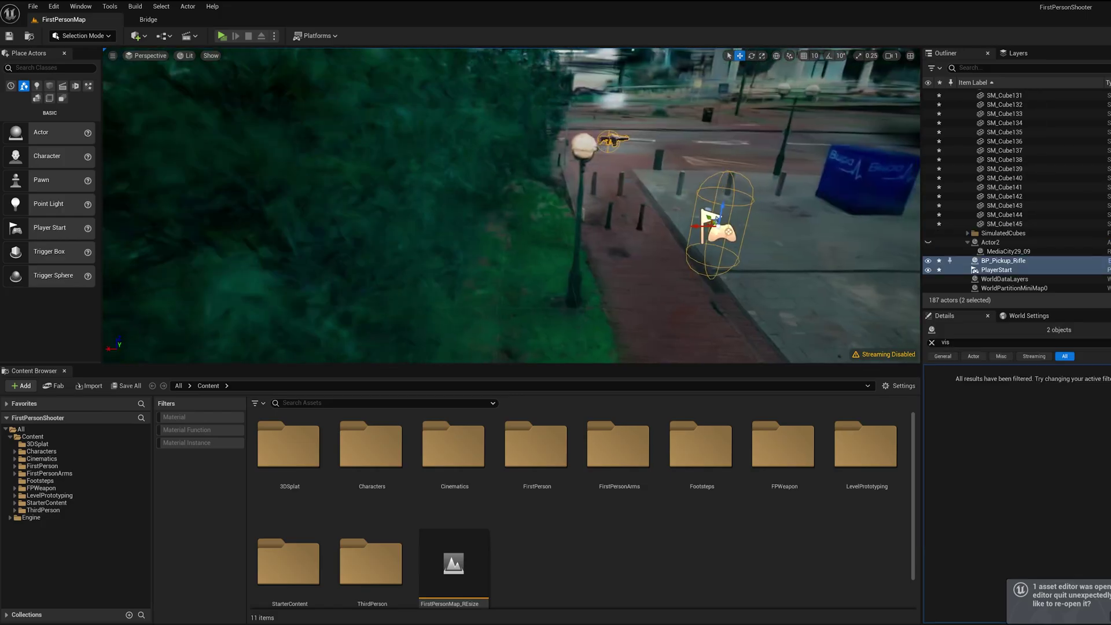
right_drag(695, 212, 694, 212)
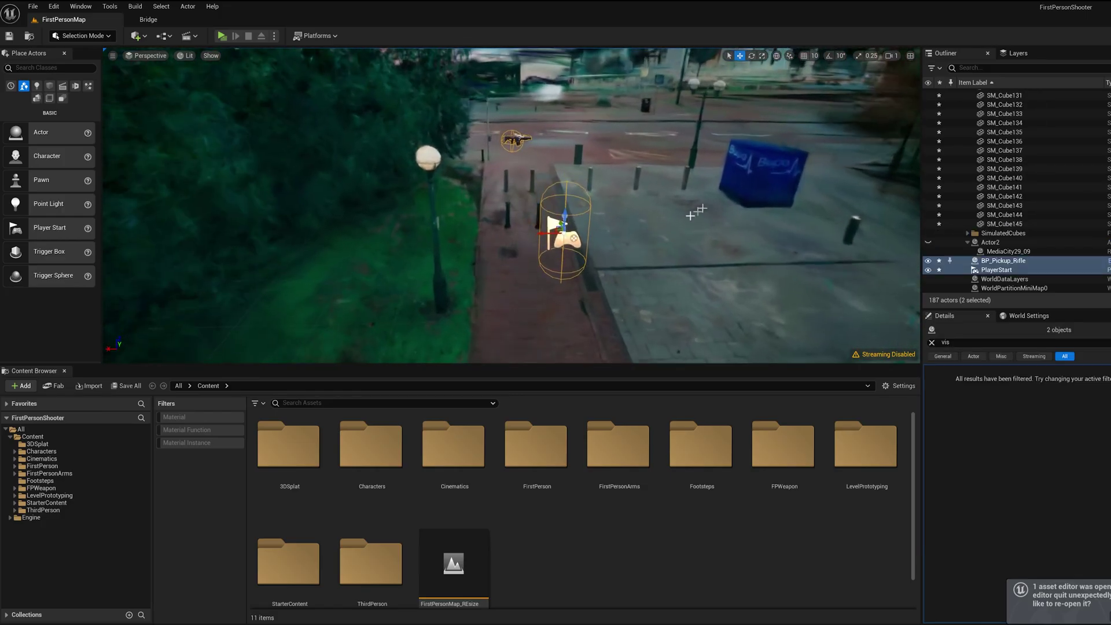
key(e)
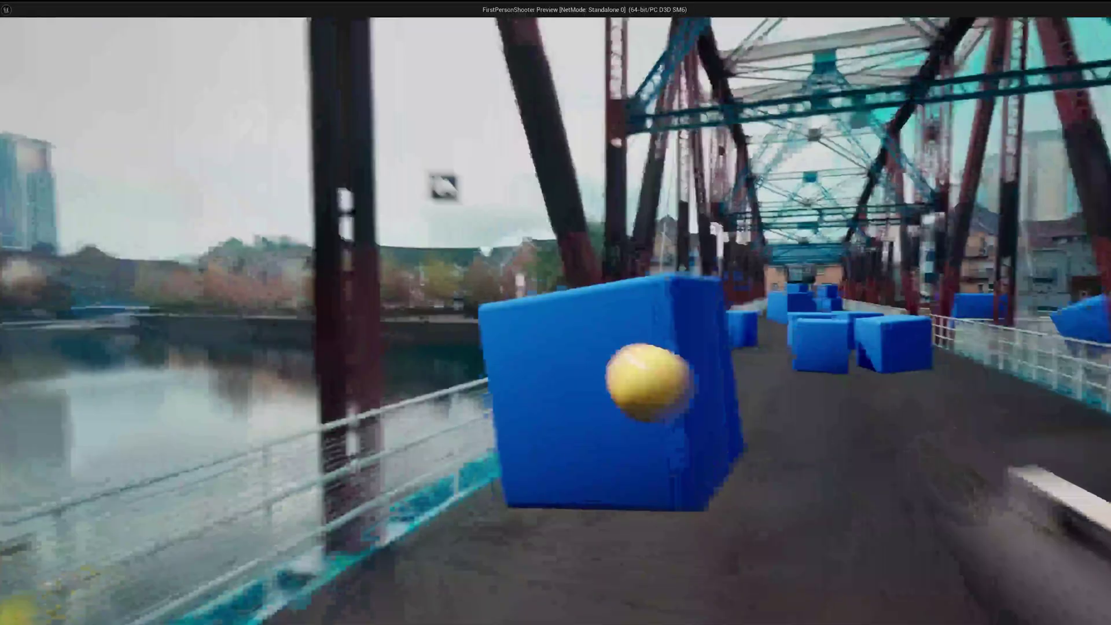
Walk along the splat bridge in the standalone game, shooting projectiles at the blue cubes
key(w)
click(555, 312)
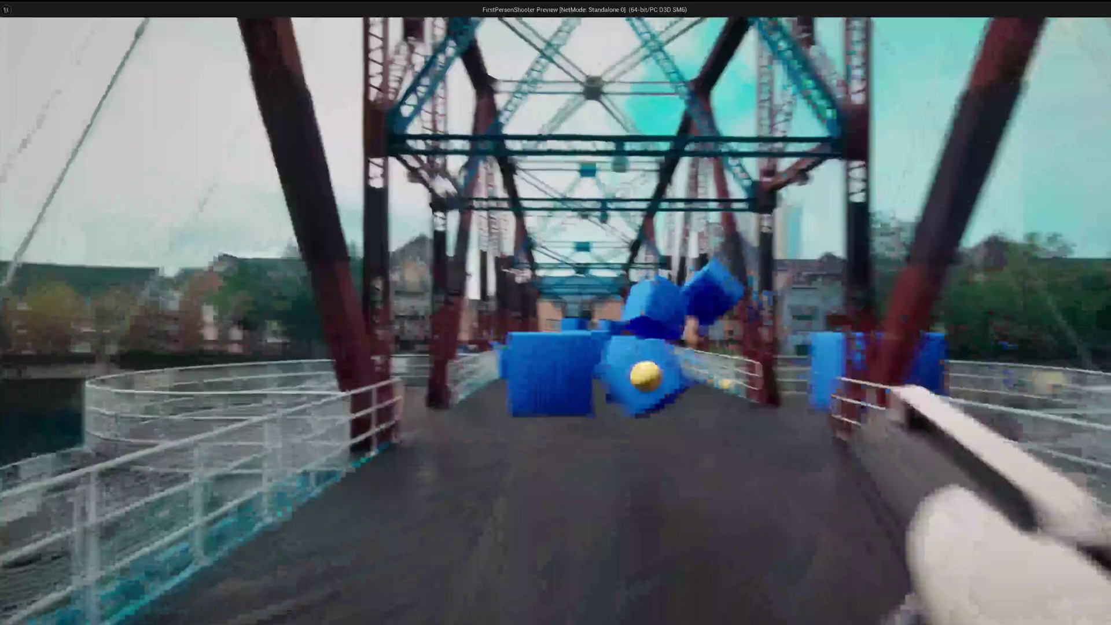
key(w)
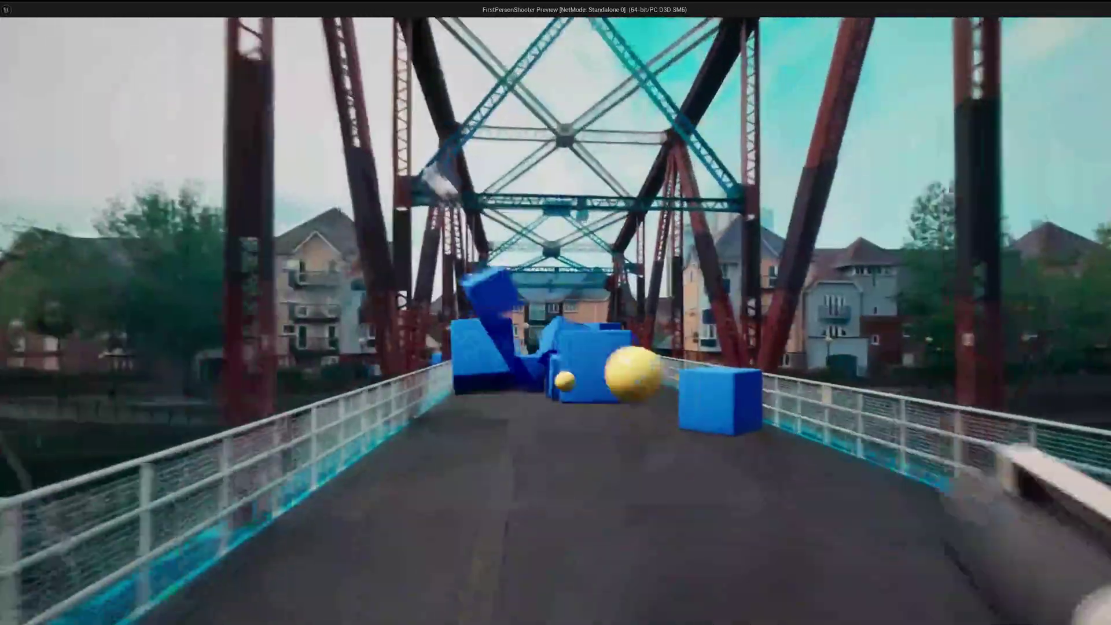